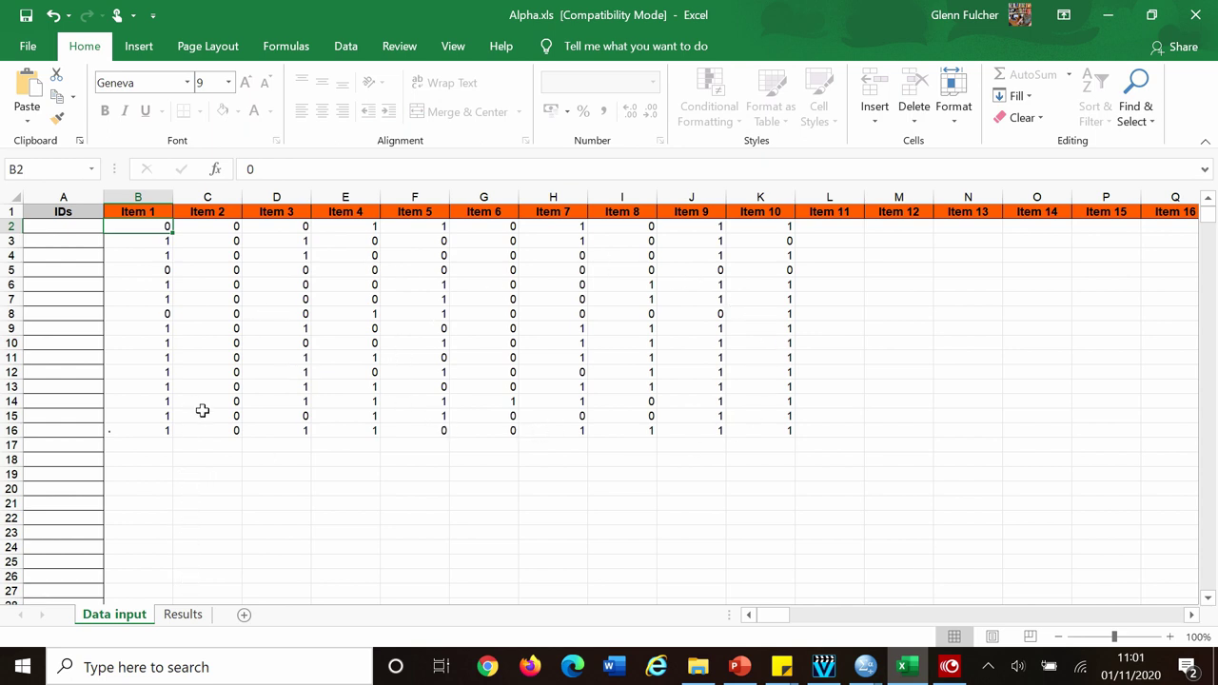
Review the alpha workbook's Results sheet, switch to SPSS Statistics and inspect the variable definitions of the ten items.
left_click(177, 617)
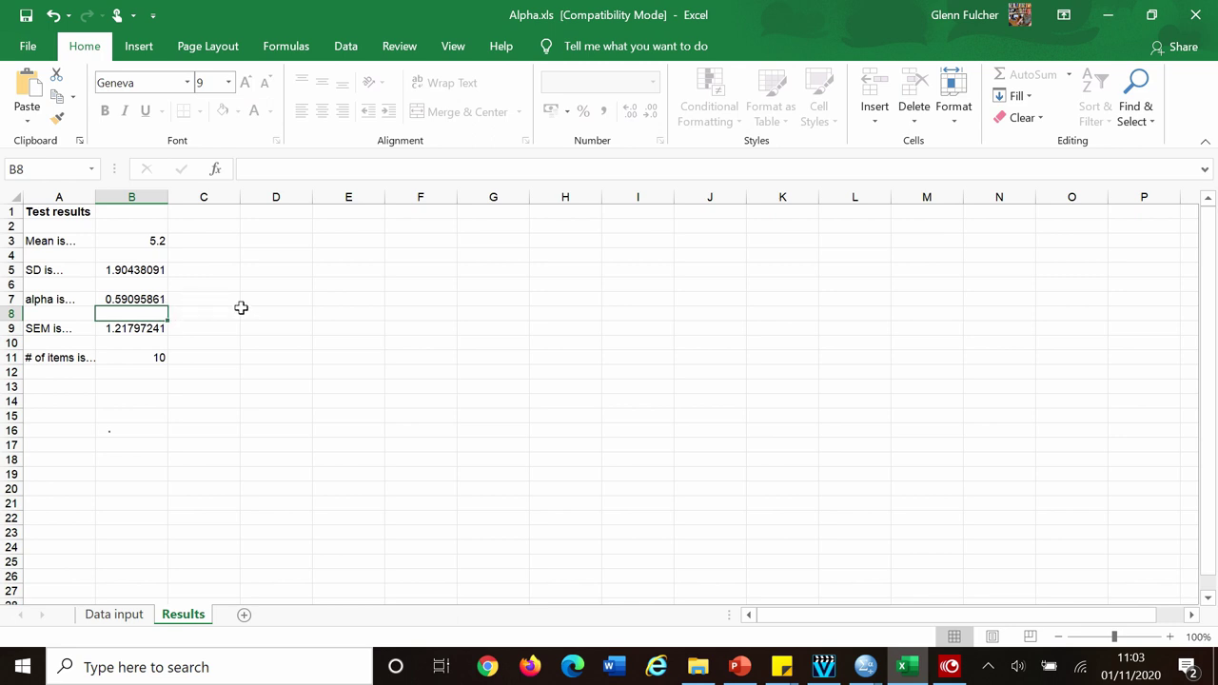
key("alt+Tab")
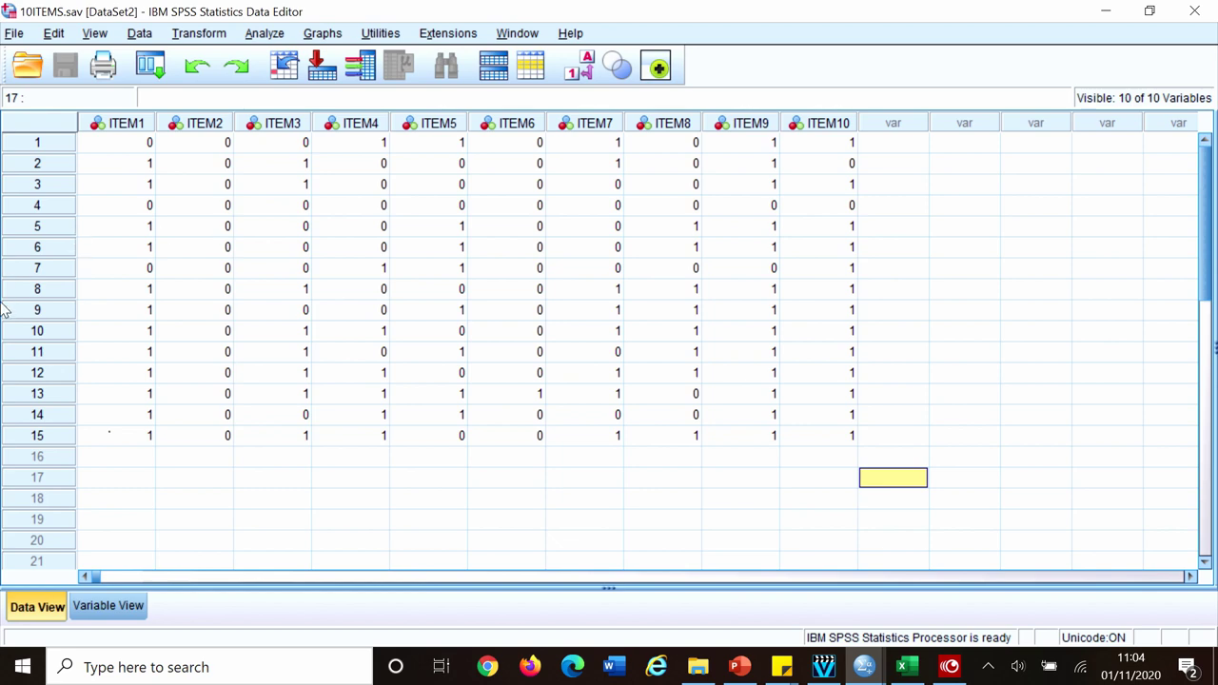
left_click(112, 606)
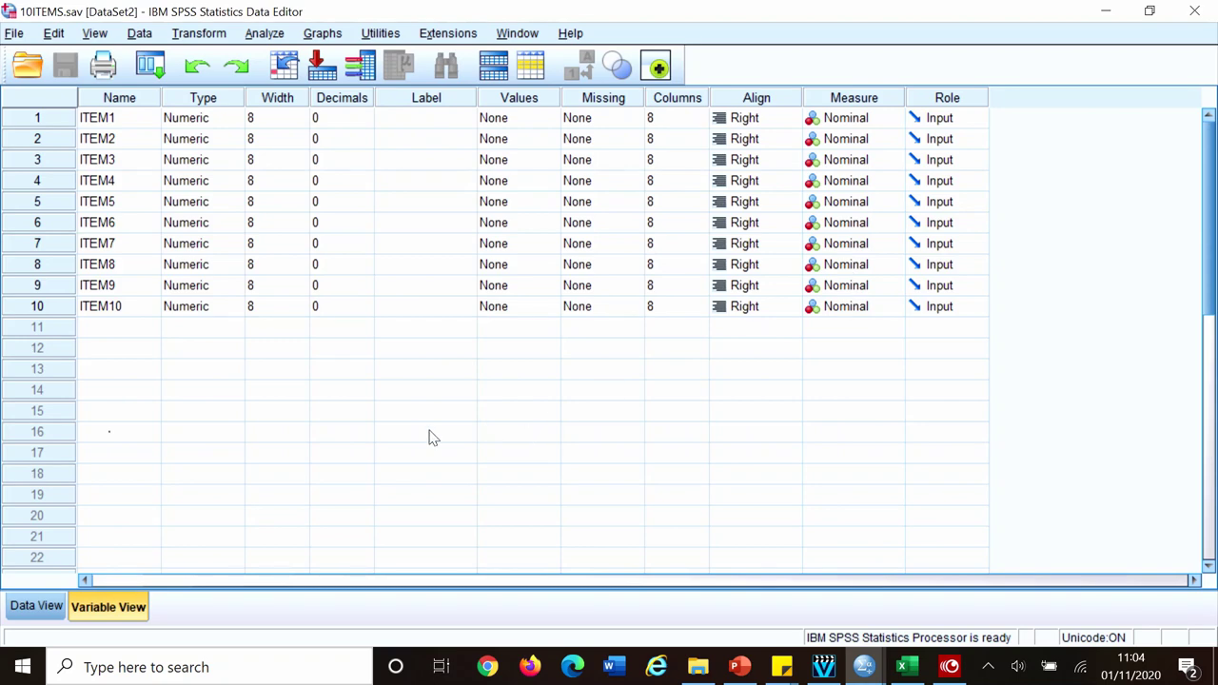
left_click(36, 609)
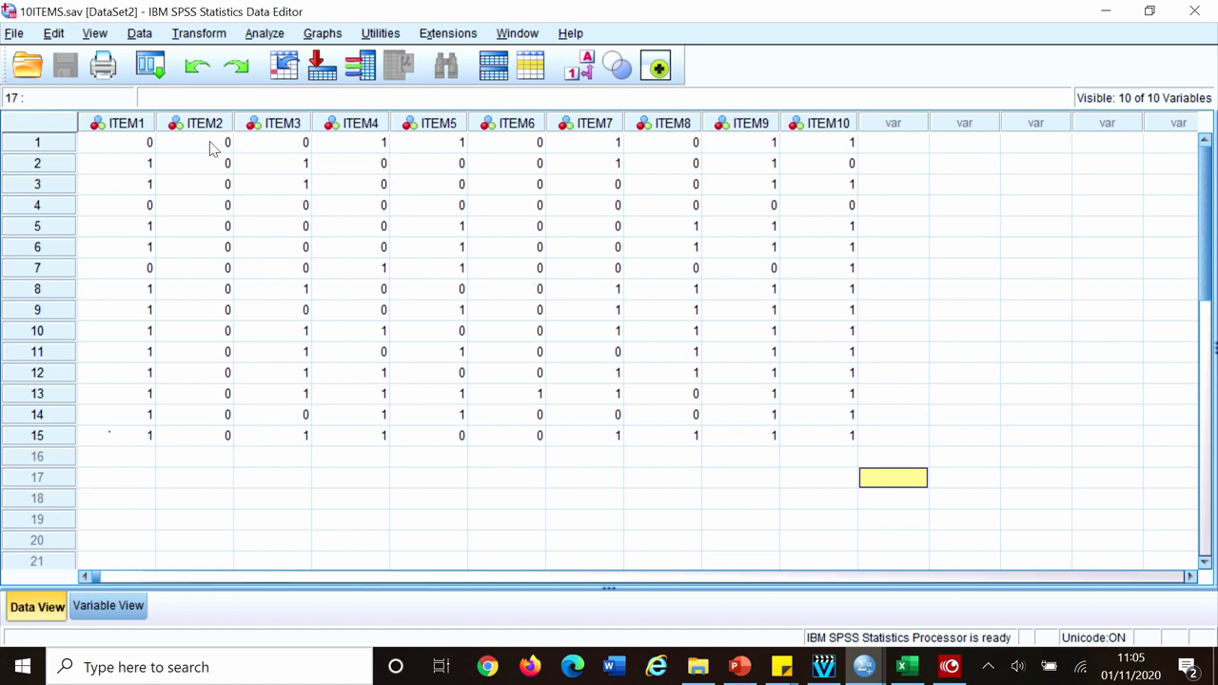
Open the Reliability Analysis for the item data set.
left_click(265, 35)
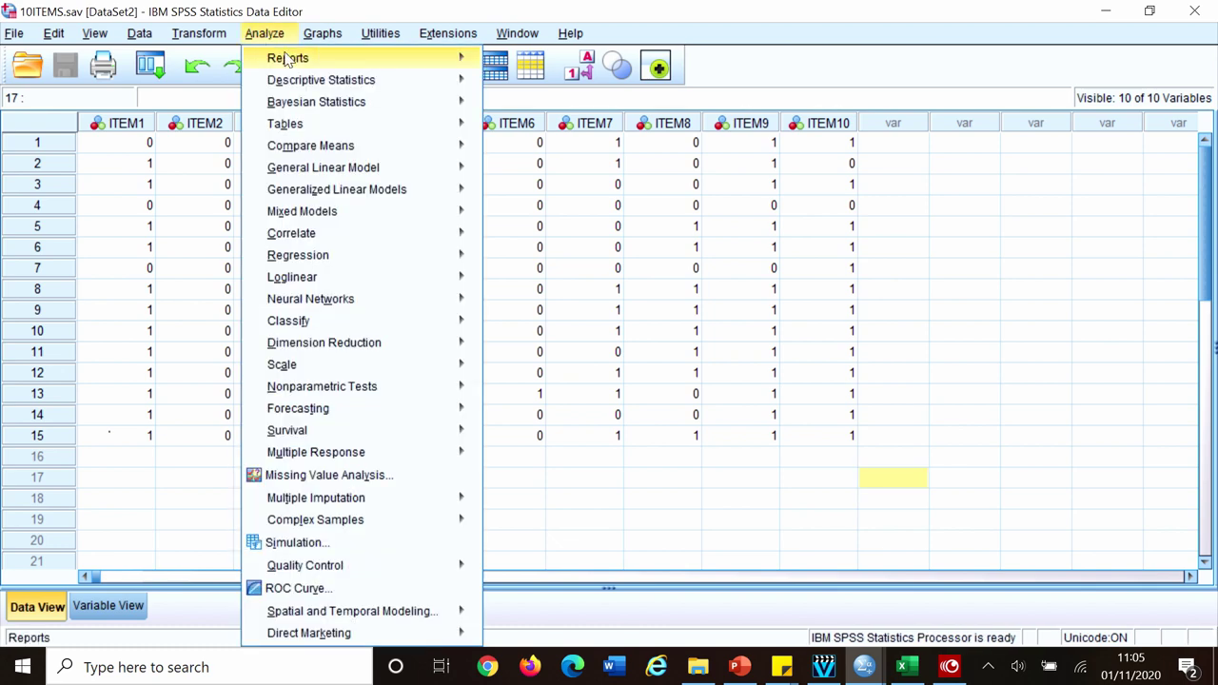
mouse_move(326, 88)
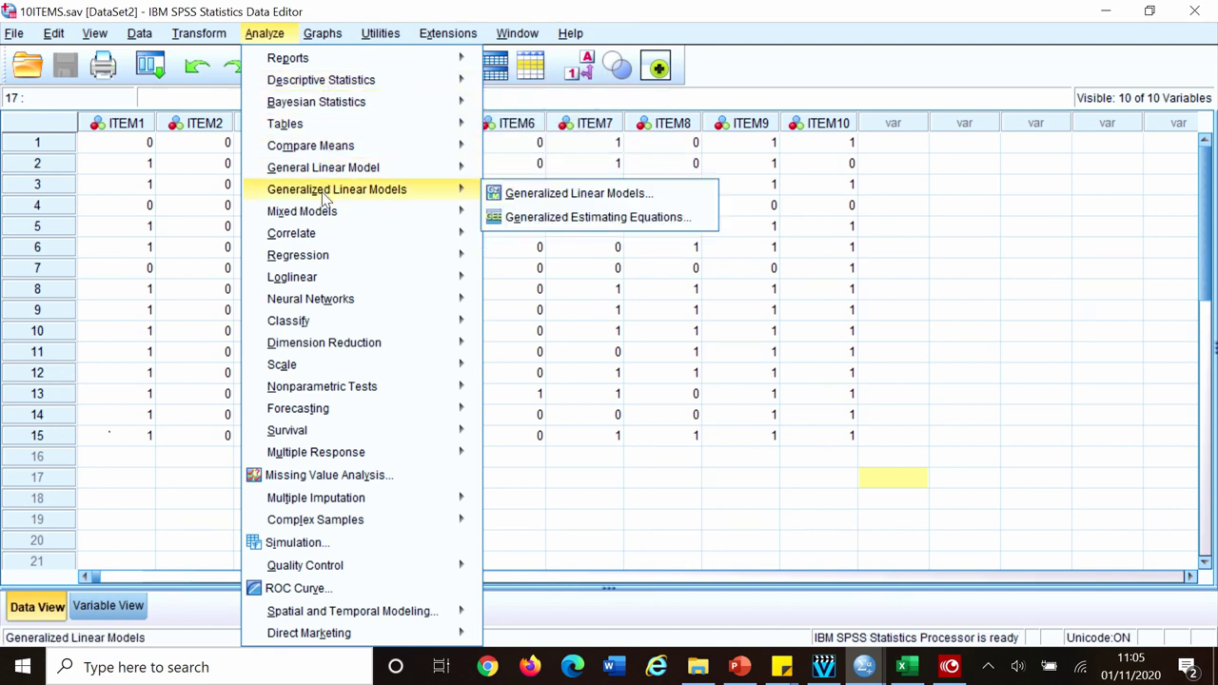
mouse_move(317, 368)
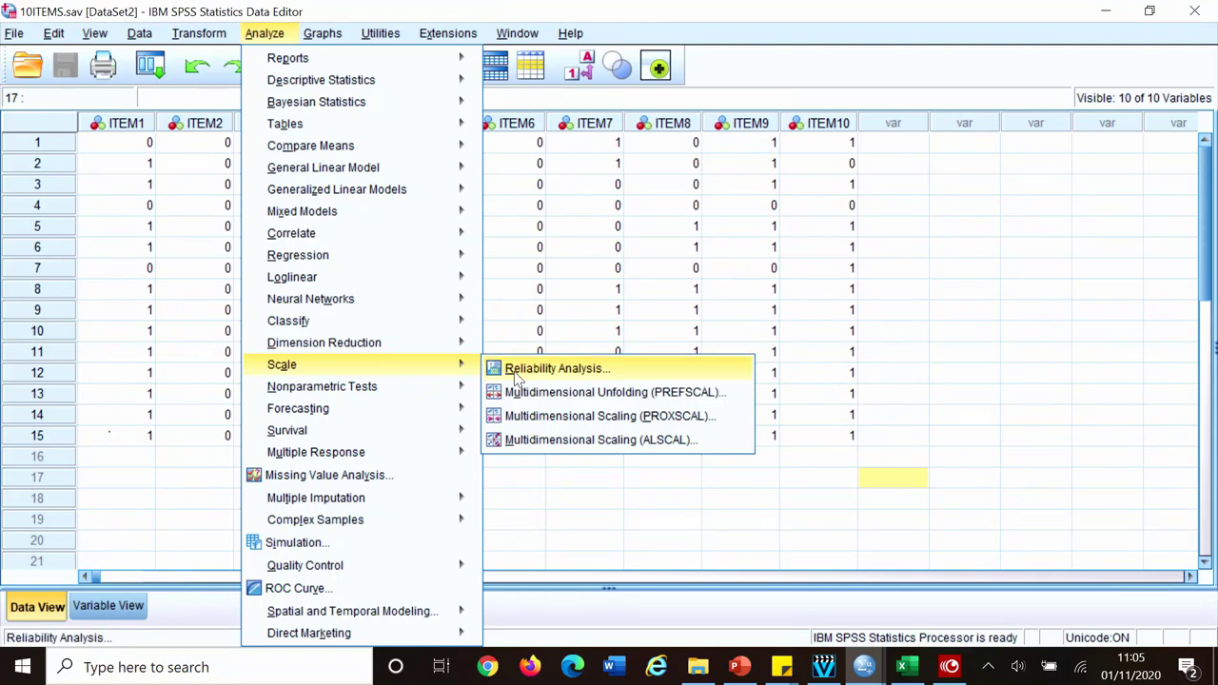
left_click(569, 371)
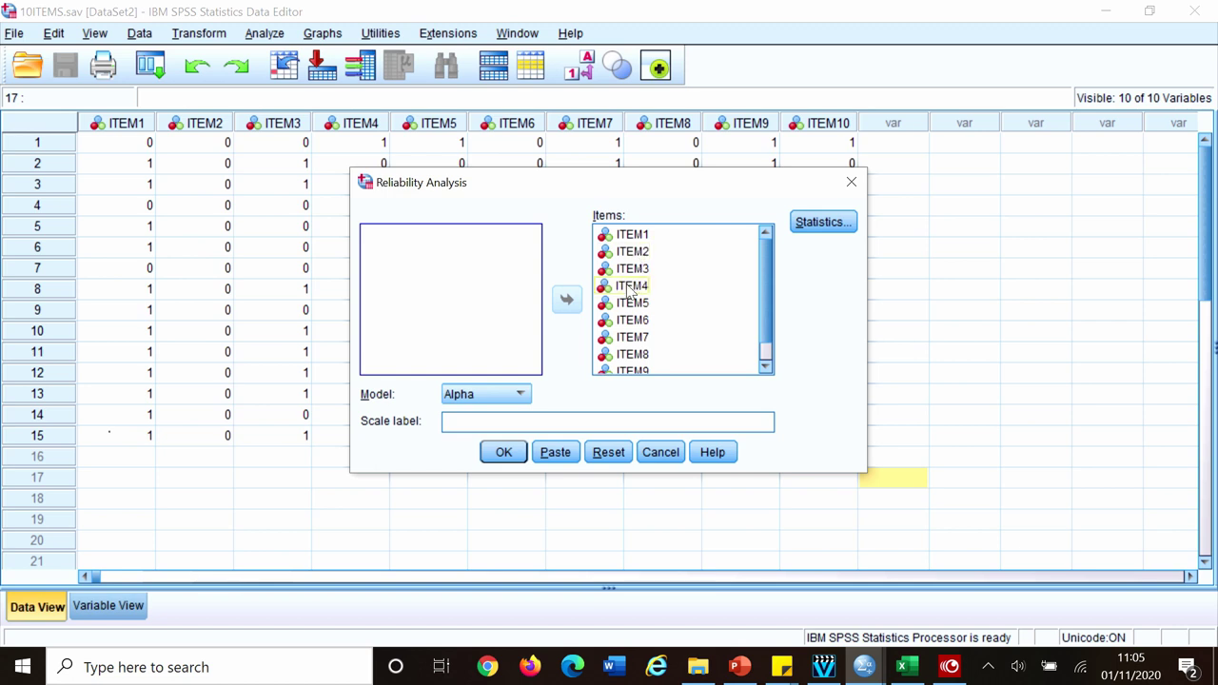
Remove ITEM1 from the items in the reliability analysis and add it back.
left_click(628, 234)
left_click(567, 301)
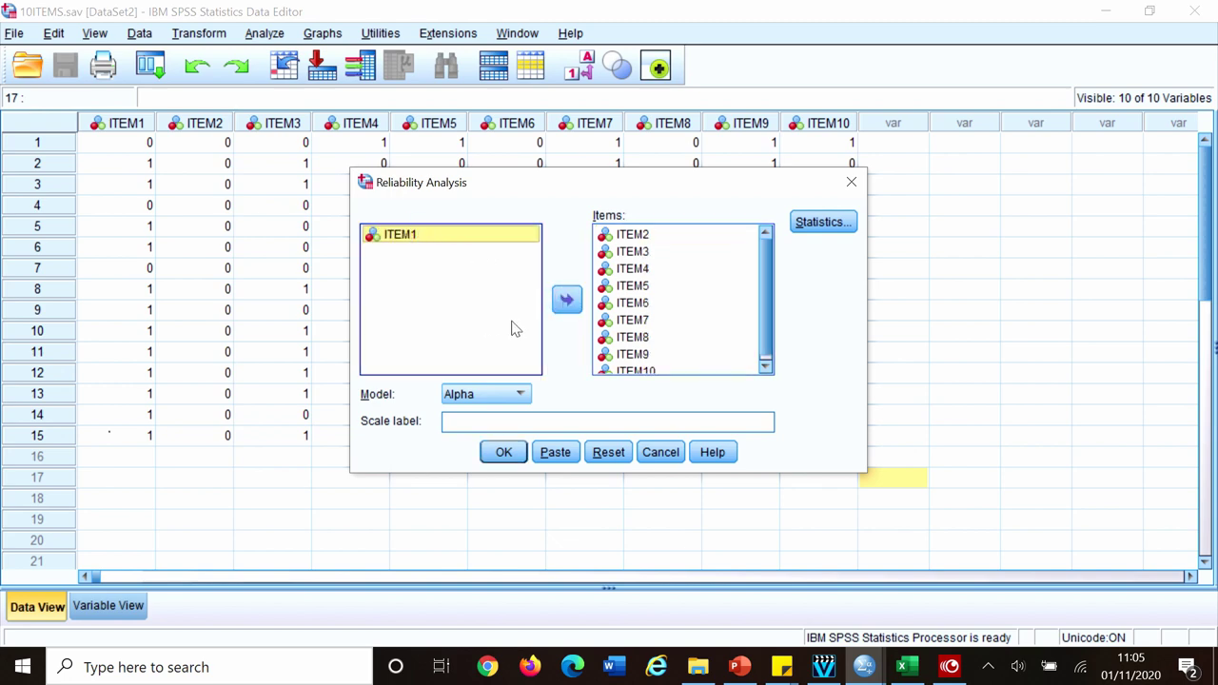
left_click(567, 301)
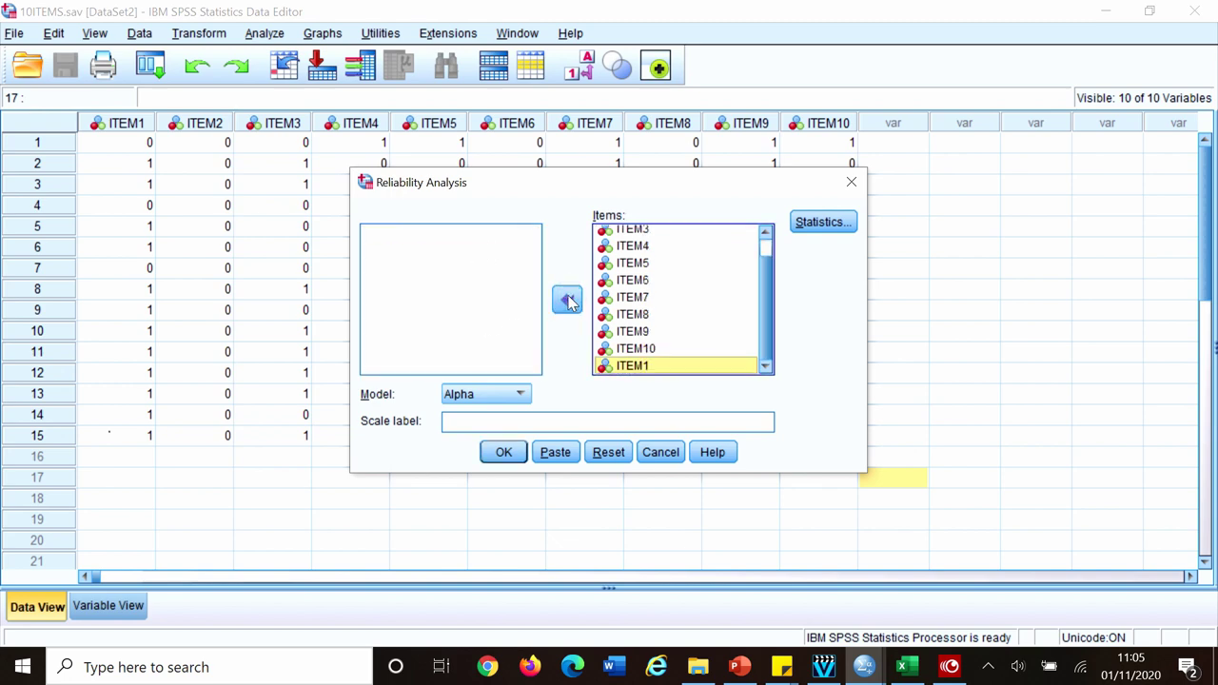
scroll(765, 241, "up", 1)
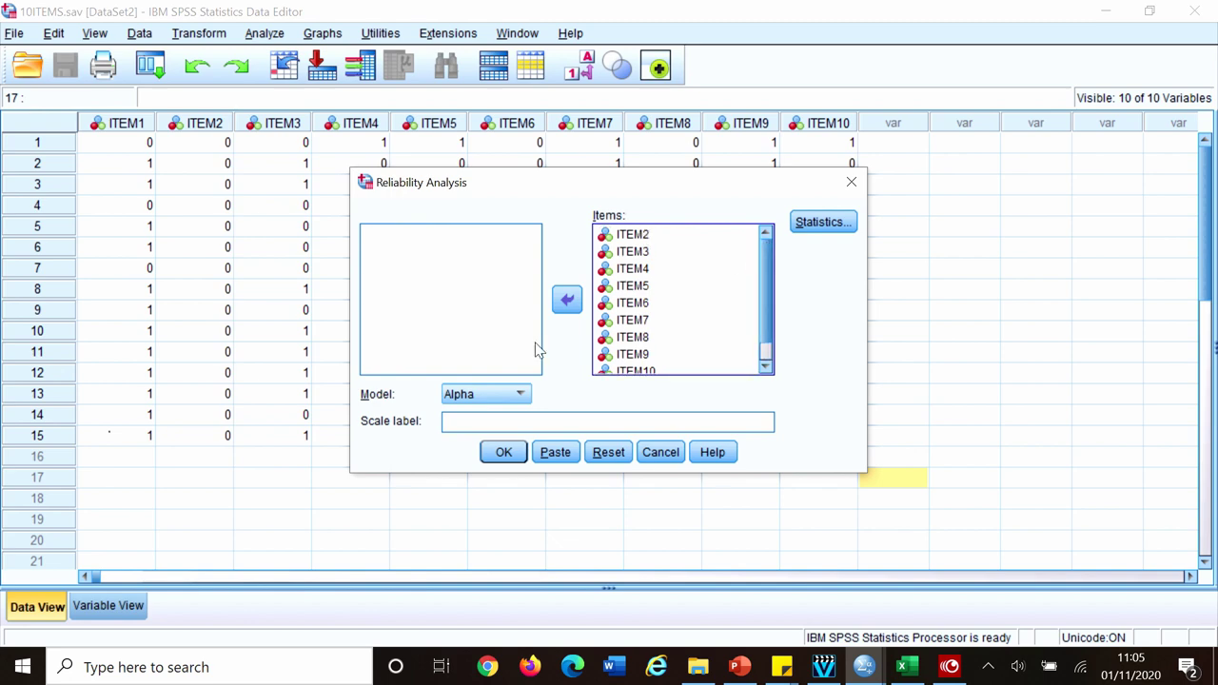
Run the reliability analysis with the Alpha model and descriptives for Item and Scale.
left_click(522, 396)
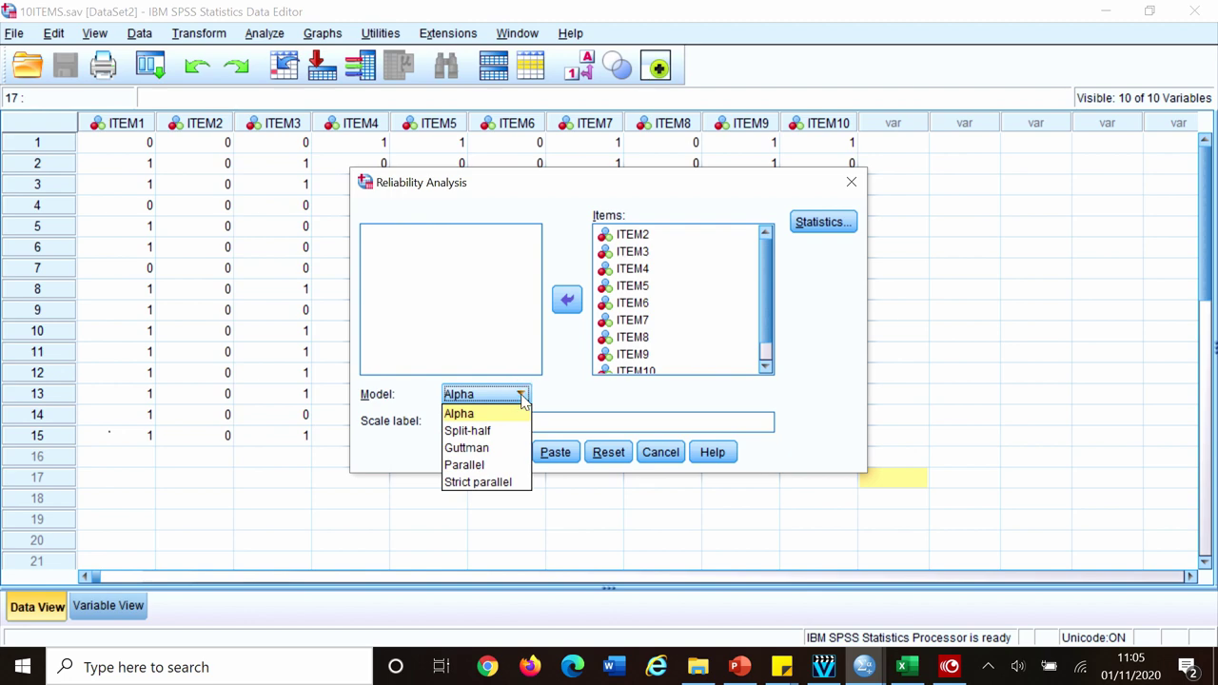
left_click(477, 415)
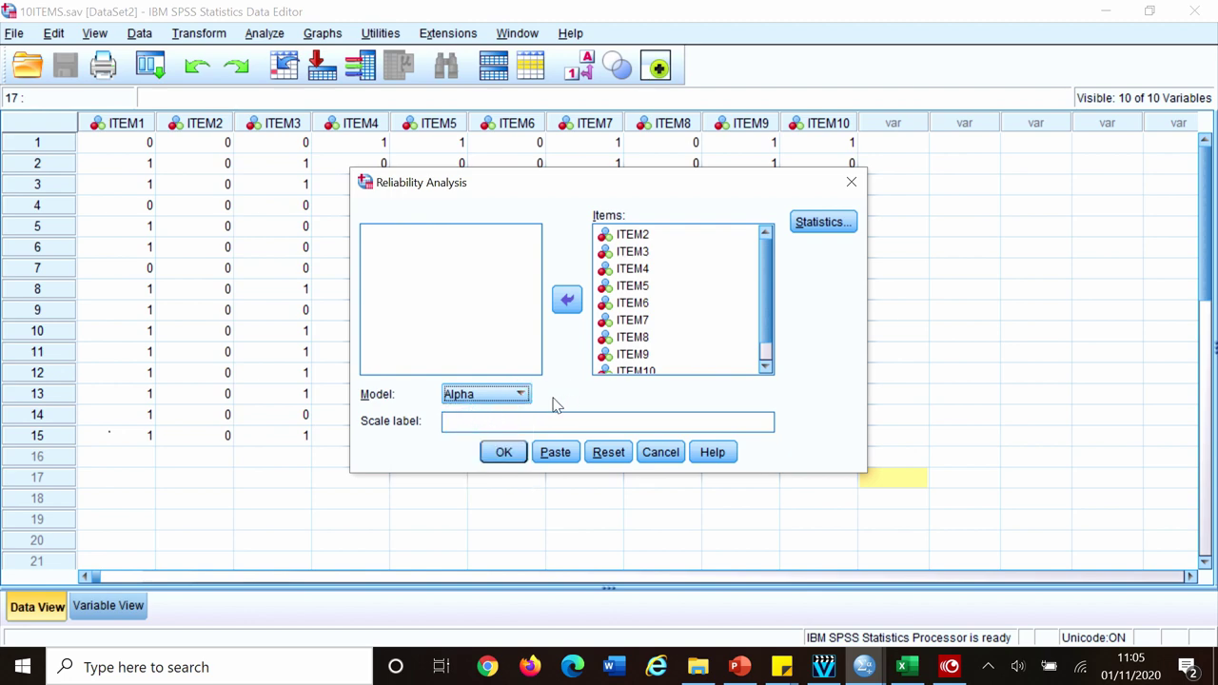
left_click(520, 395)
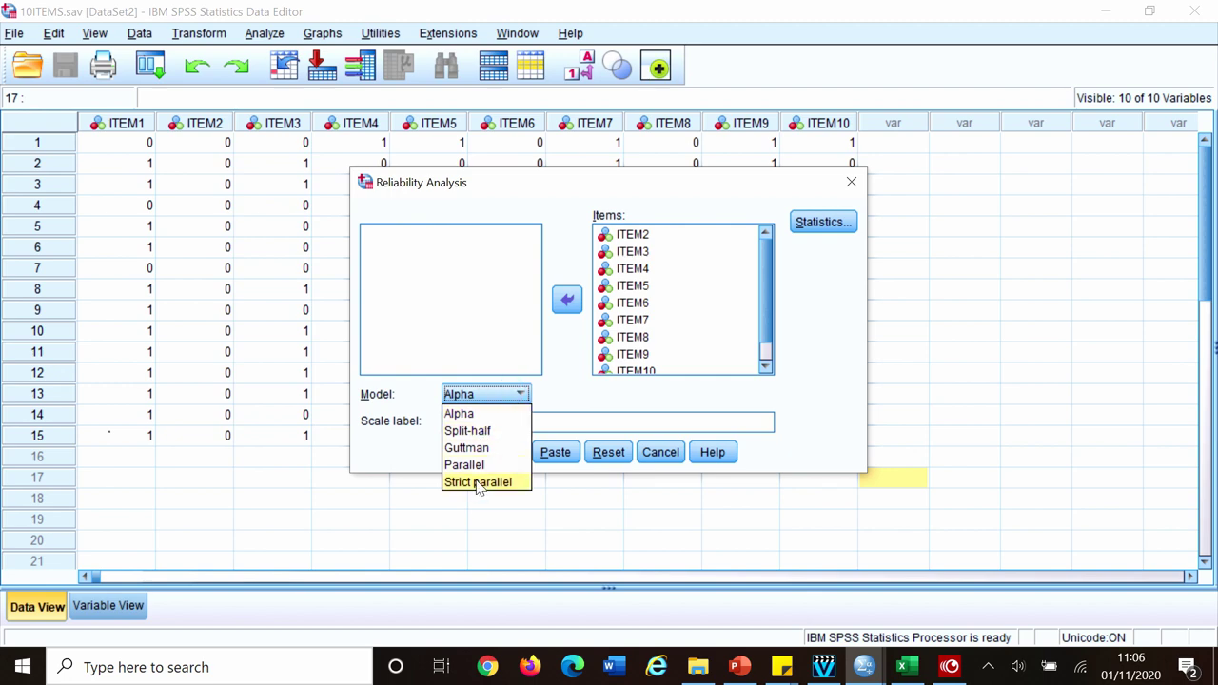
left_click(476, 414)
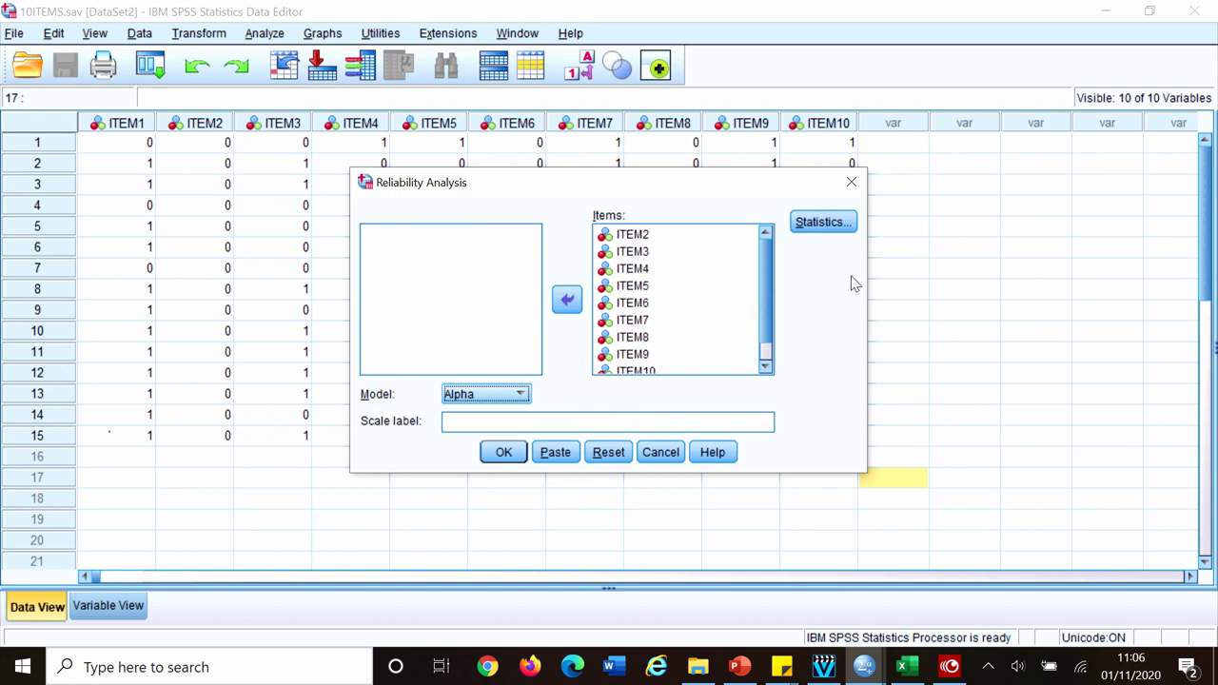
left_click(829, 222)
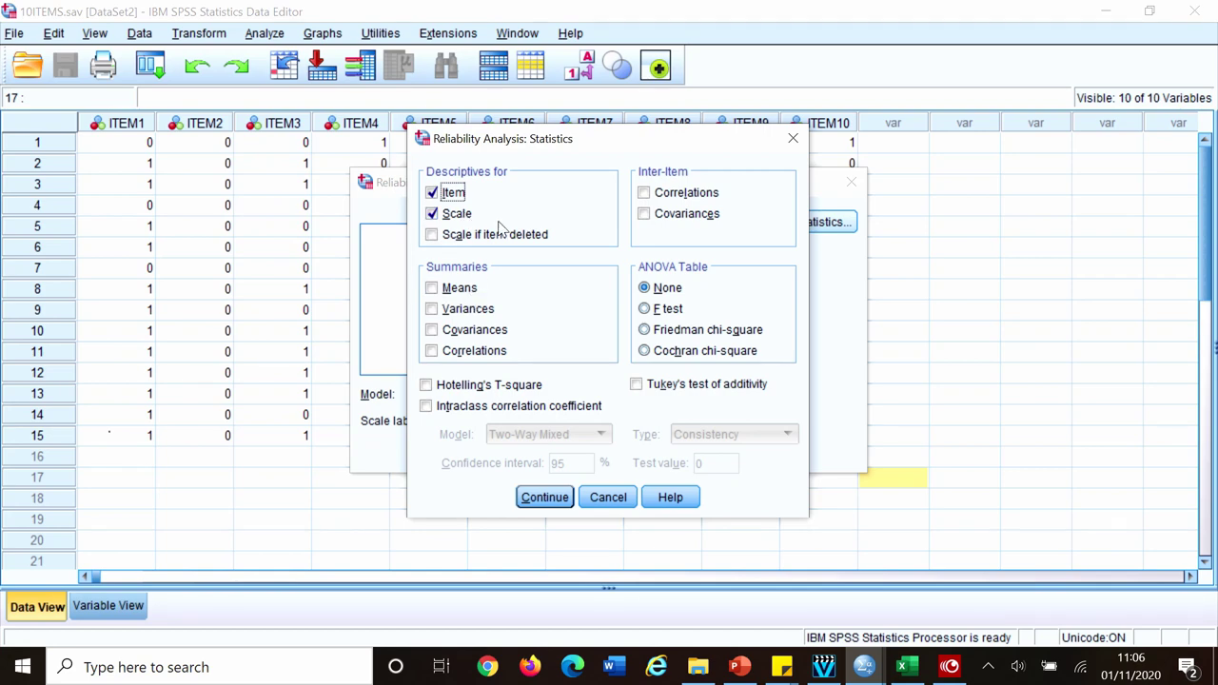
left_click(539, 494)
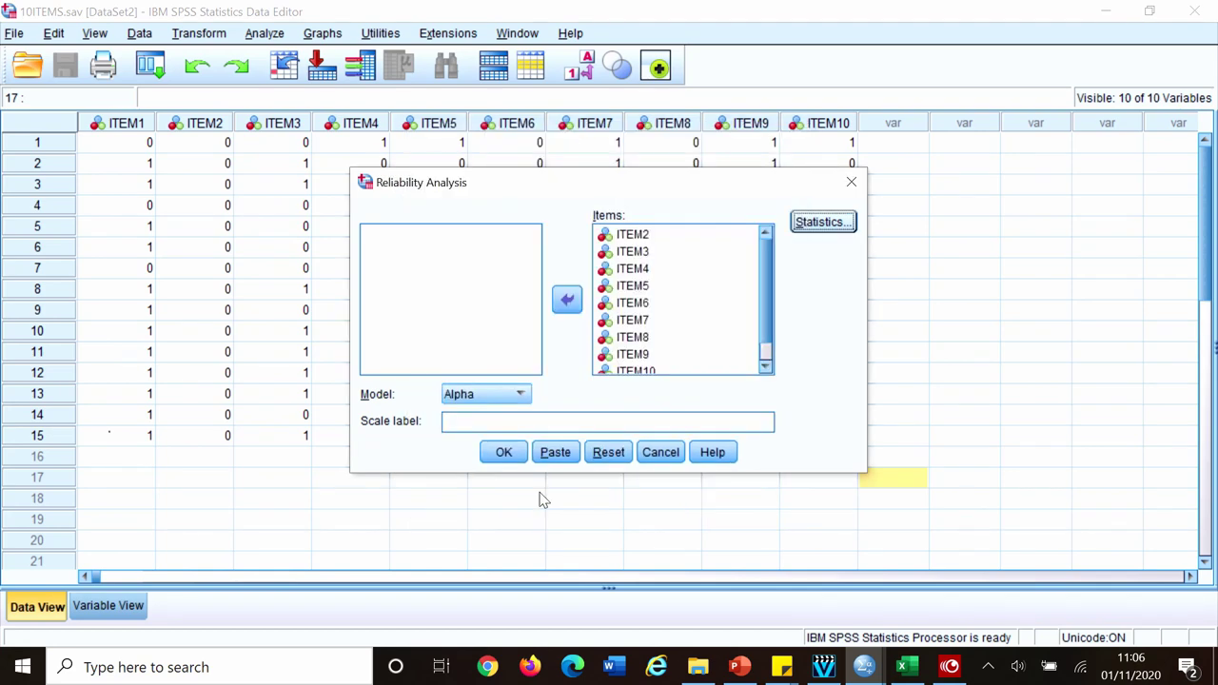
left_click(501, 454)
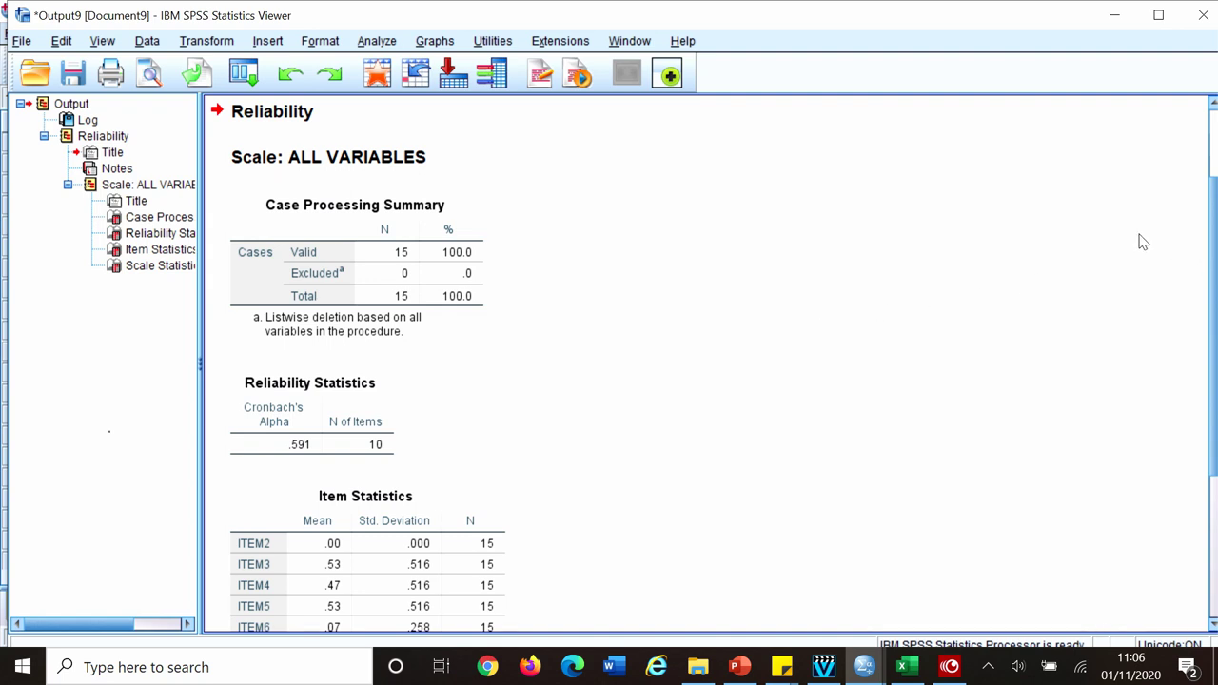
Examine the reliability output: case processing summary, Cronbach's alpha, item statistics and scale statistics.
left_click(443, 221)
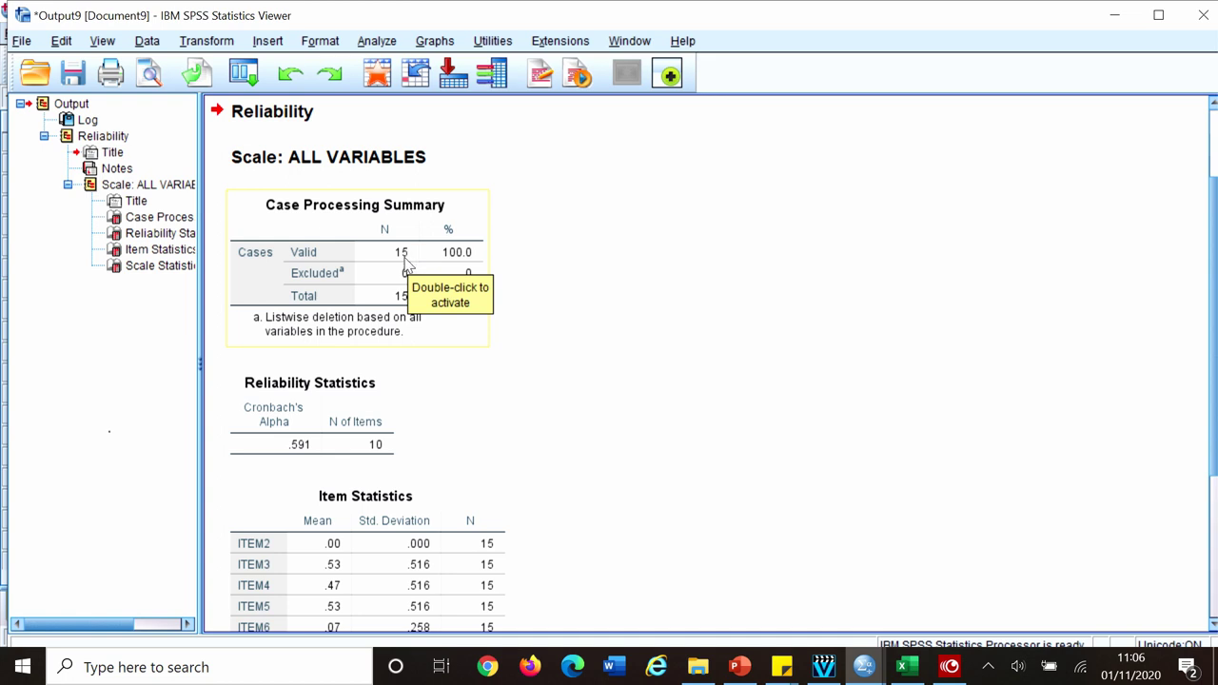
left_click(691, 302)
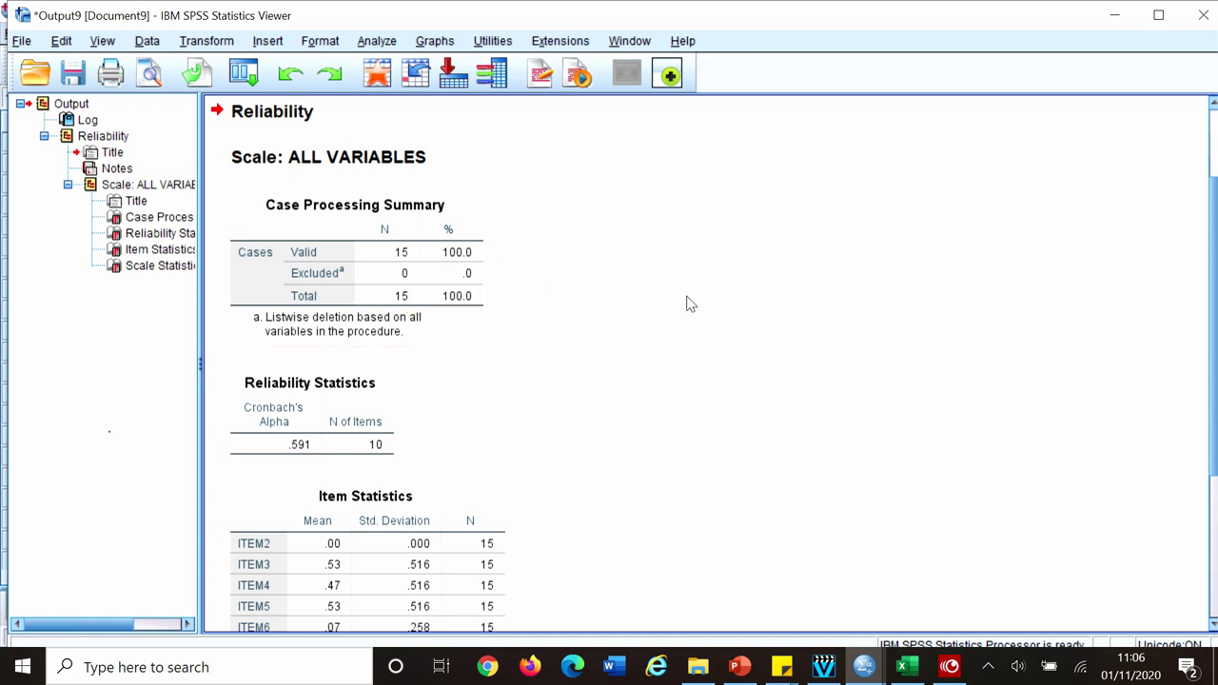
left_click_drag(1210, 204, 1191, 271)
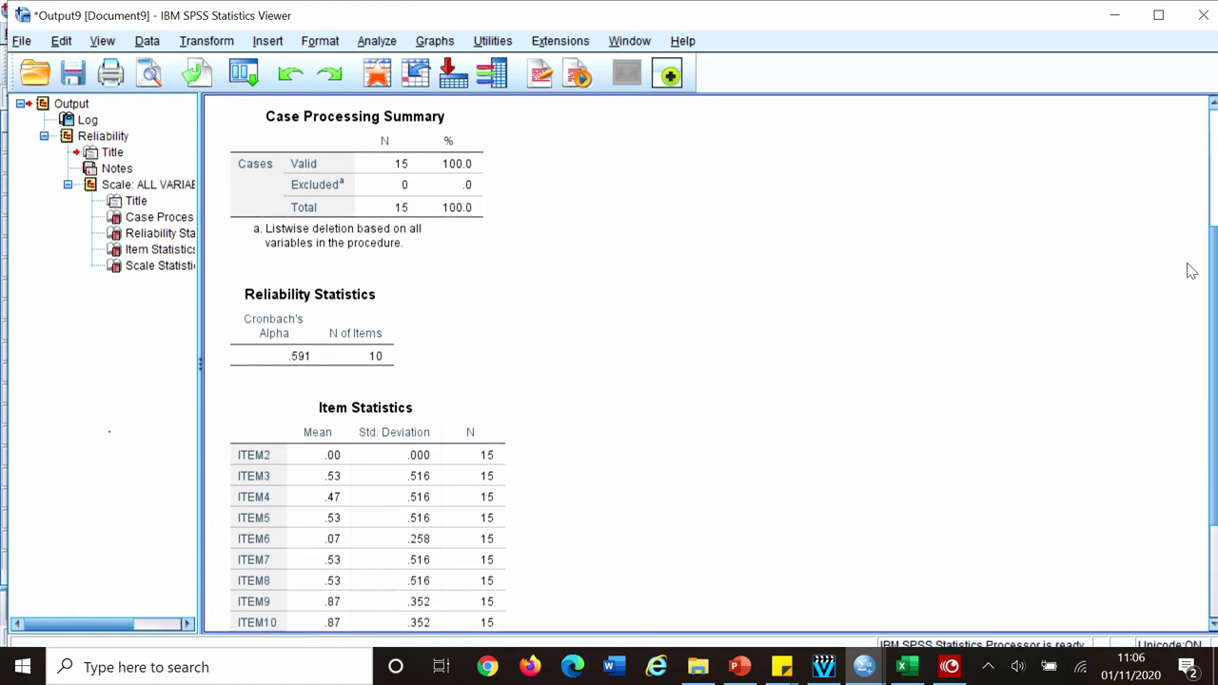
scroll(1175, 314, "down", 3)
left_click(298, 181)
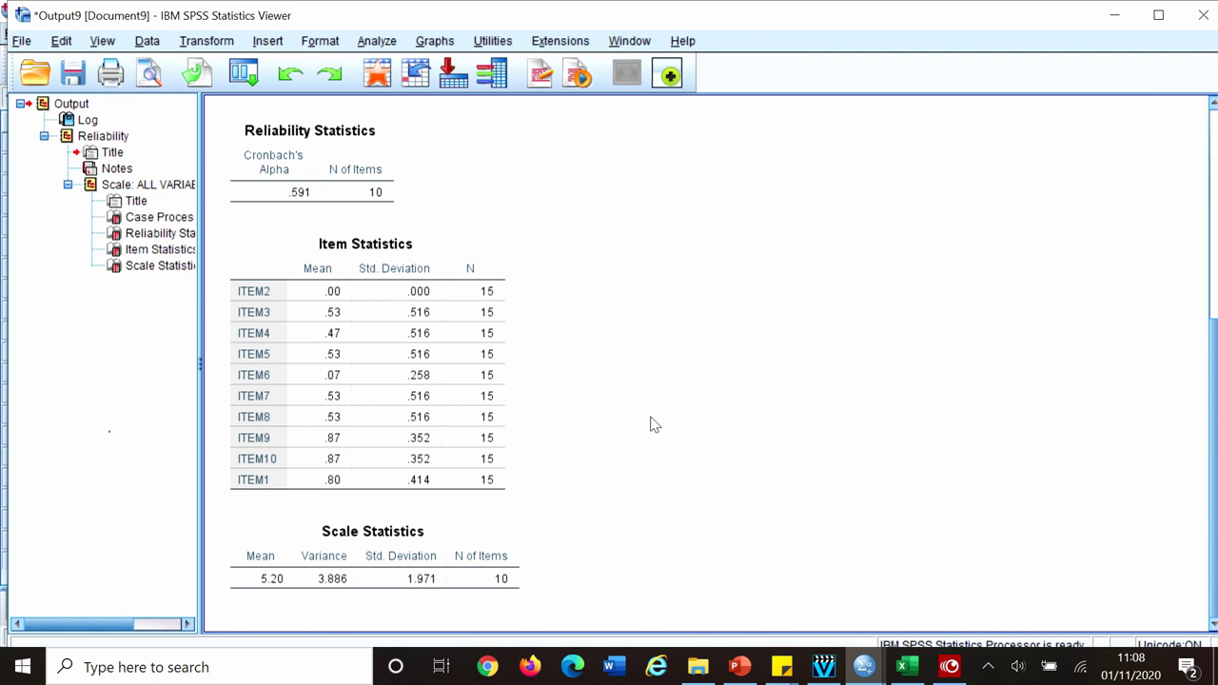
scroll(641, 419, "up", 3)
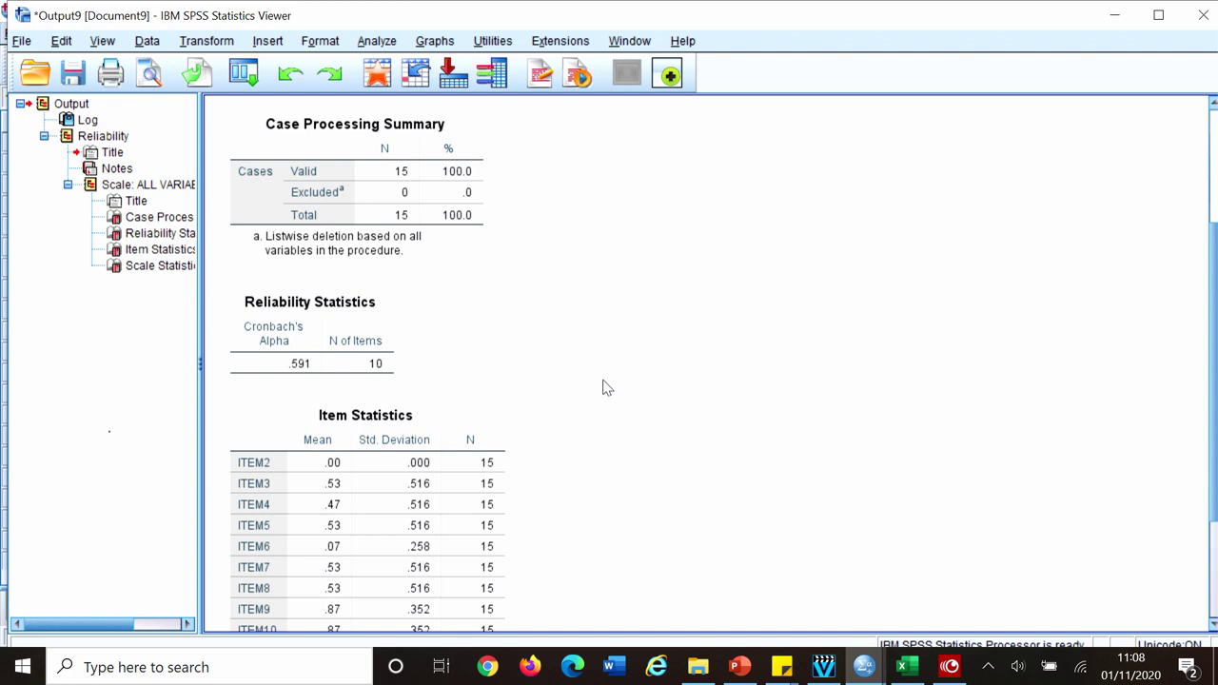
scroll(599, 384, "down", 3)
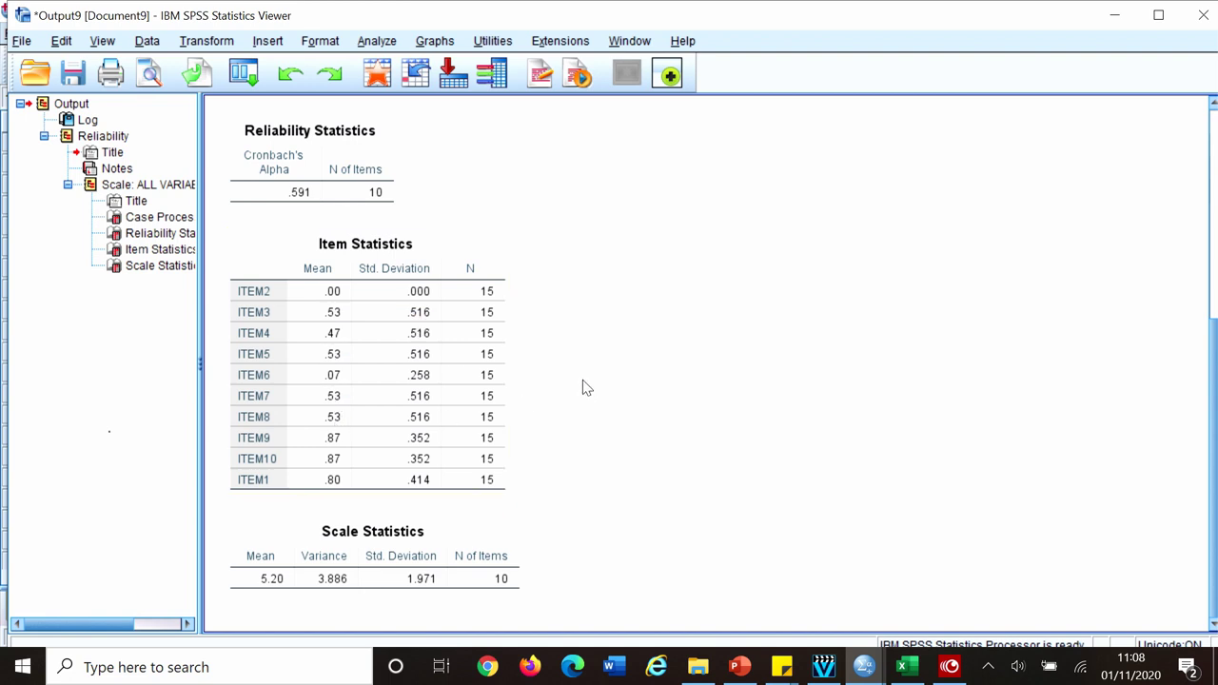
scroll(581, 381, "up", 3)
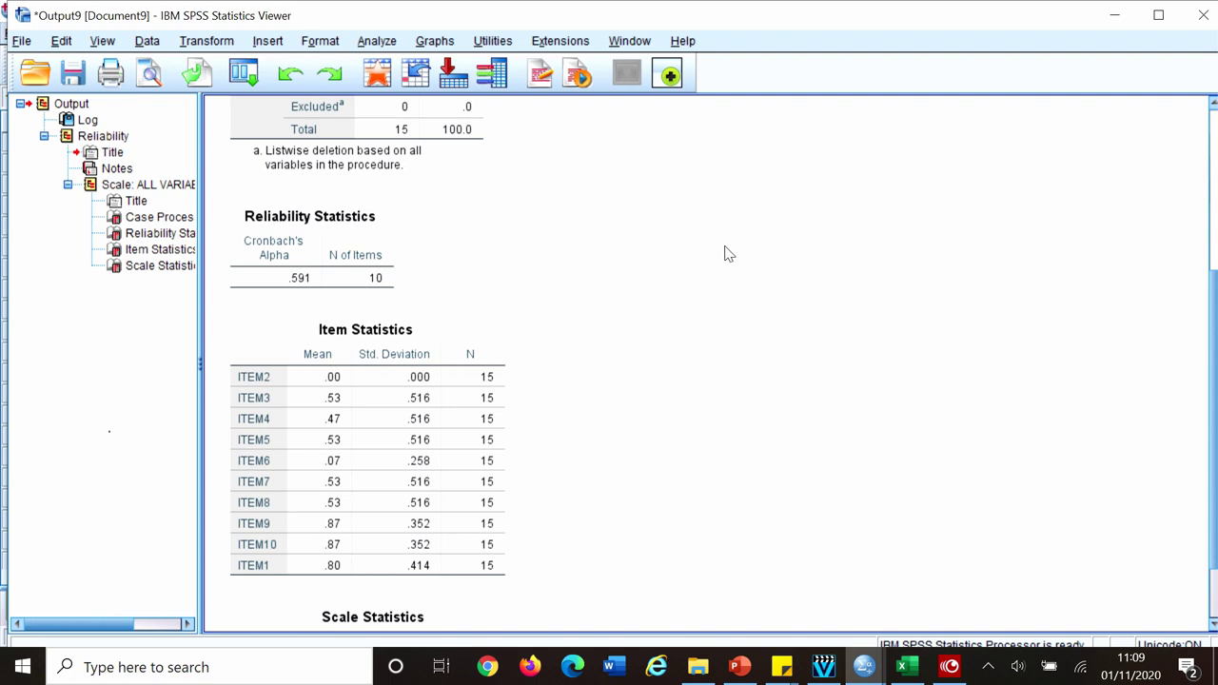
scroll(725, 253, "down", 2)
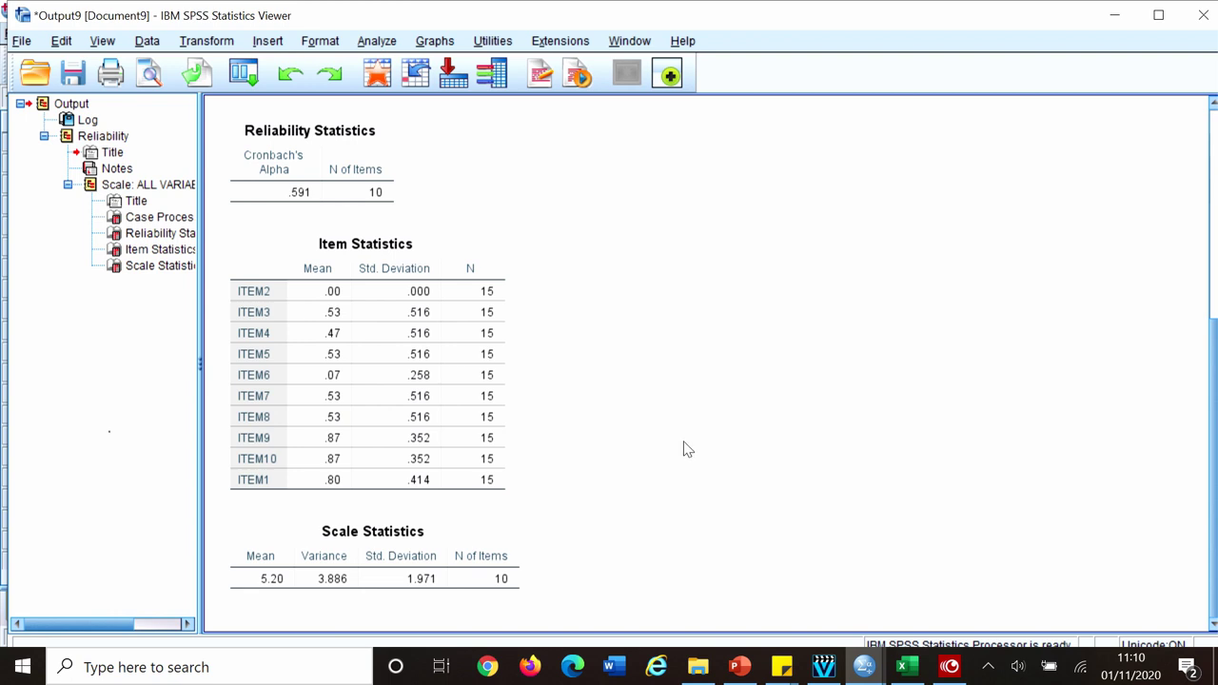
scroll(673, 430, "up", 3)
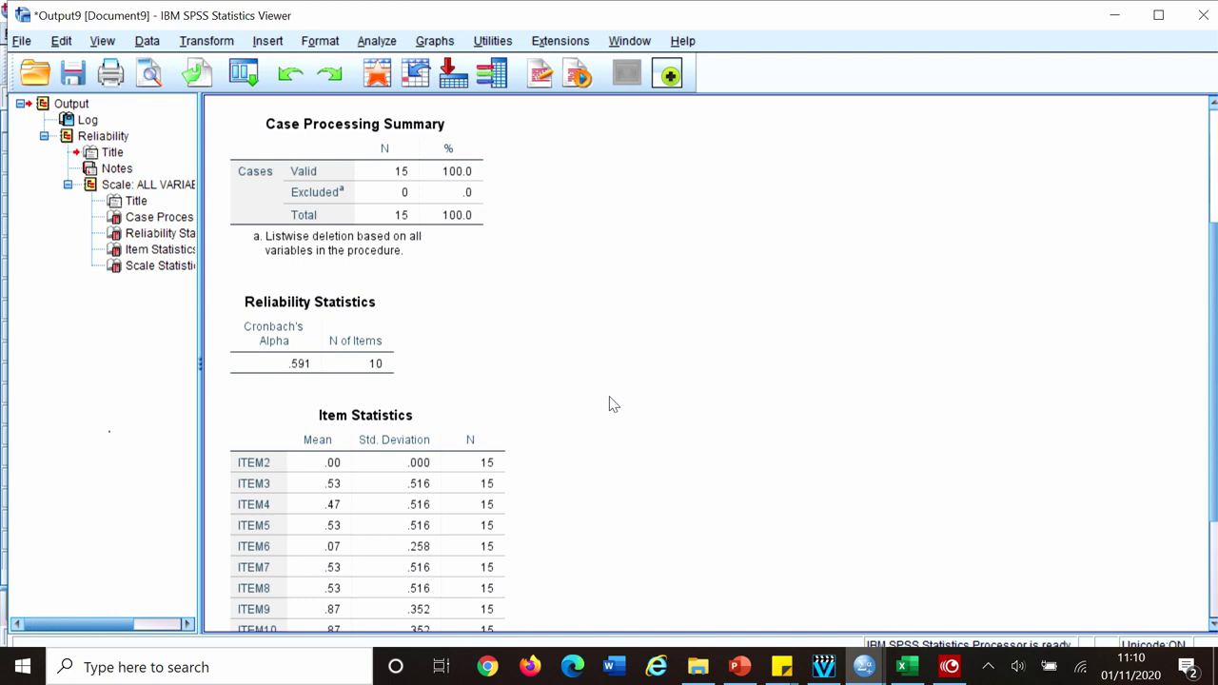
scroll(613, 404, "down", 3)
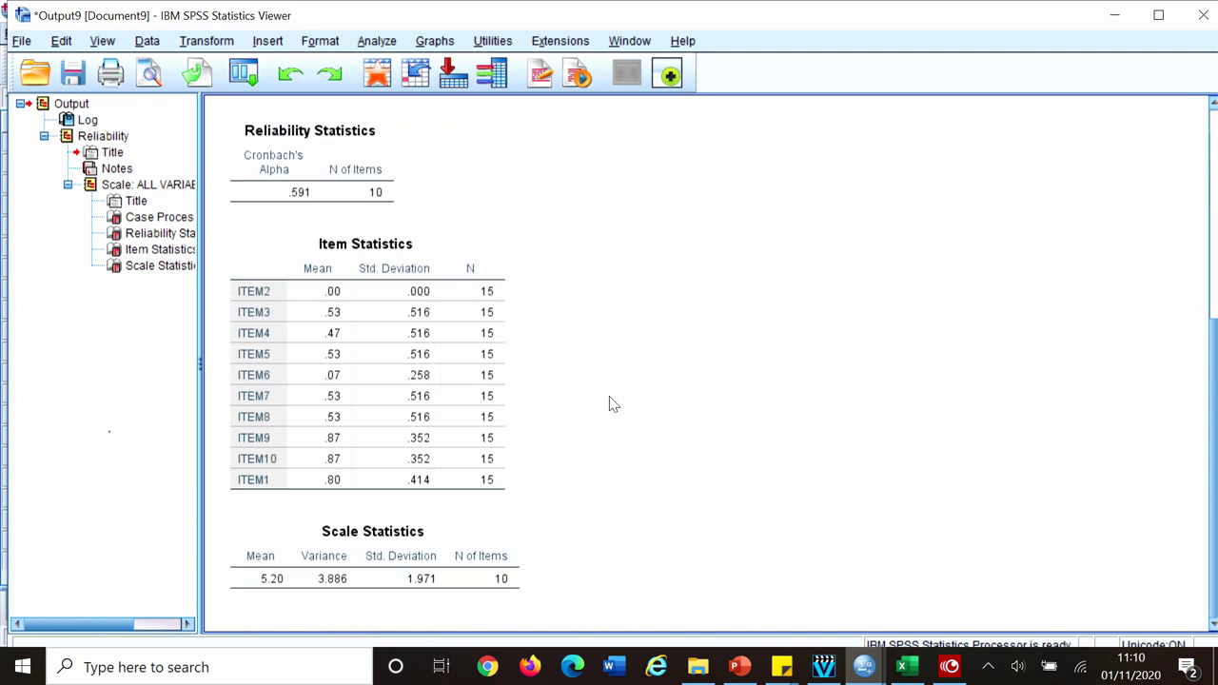
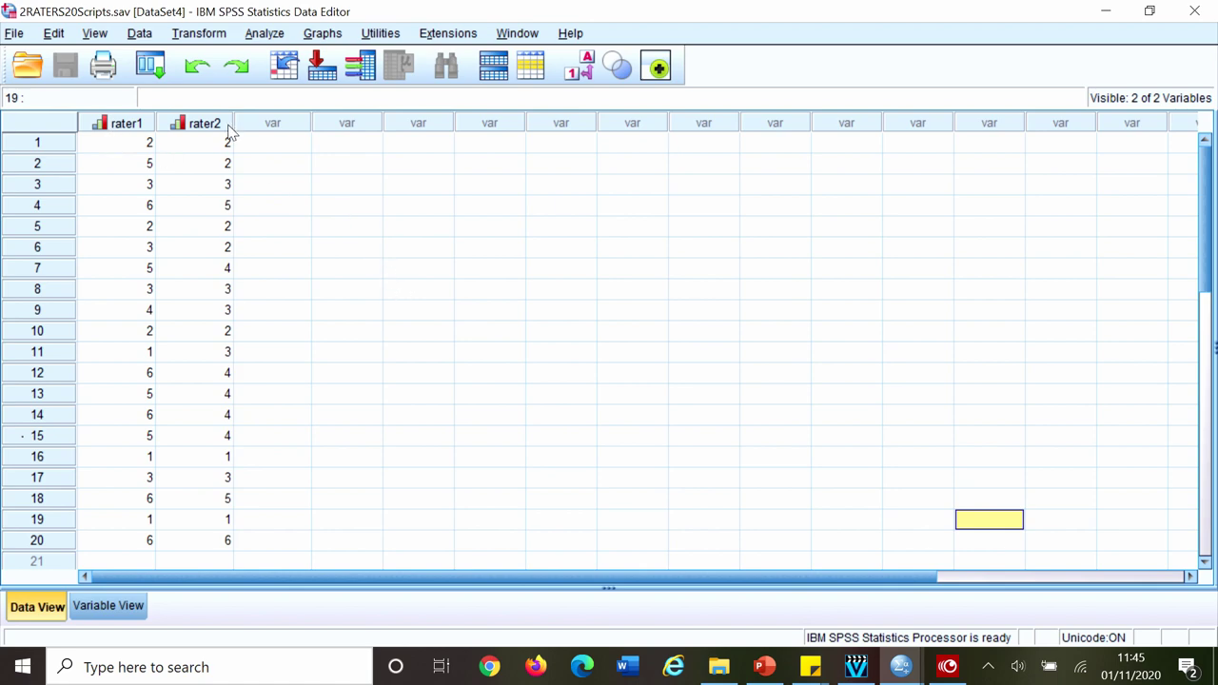
Choose Ordinal as the measurement level of rater1 in the two-rater data set and return to the scores.
mouse_move(229, 133)
left_click(136, 610)
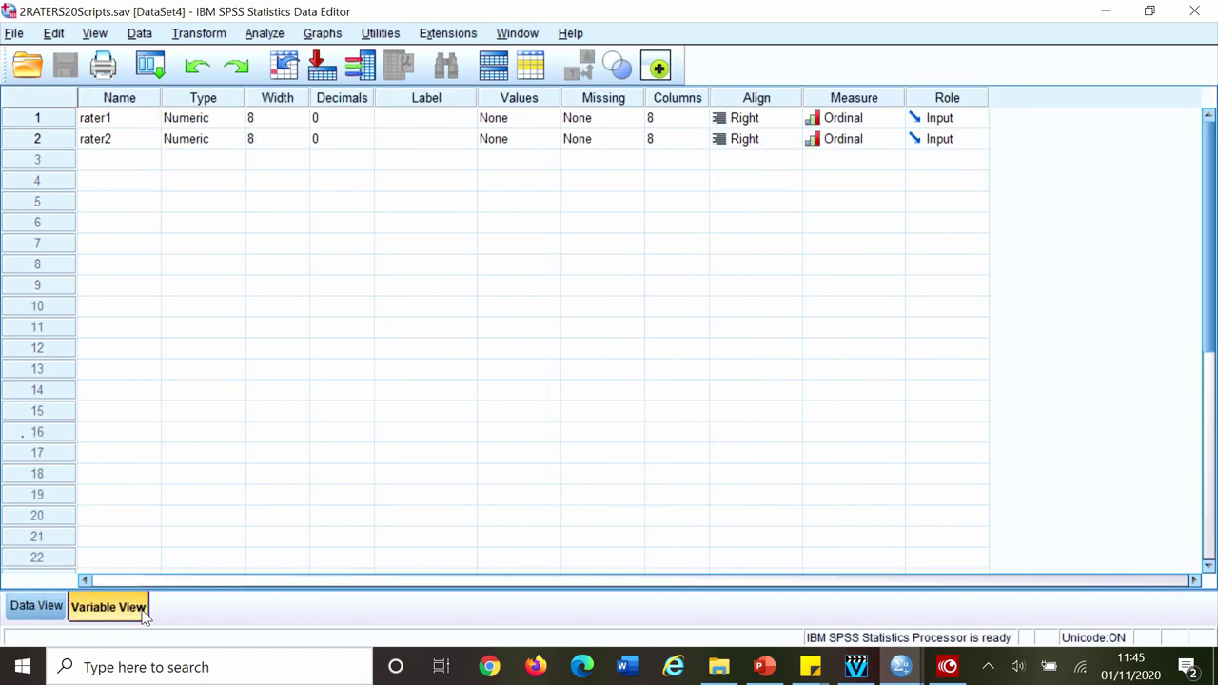
left_click(883, 118)
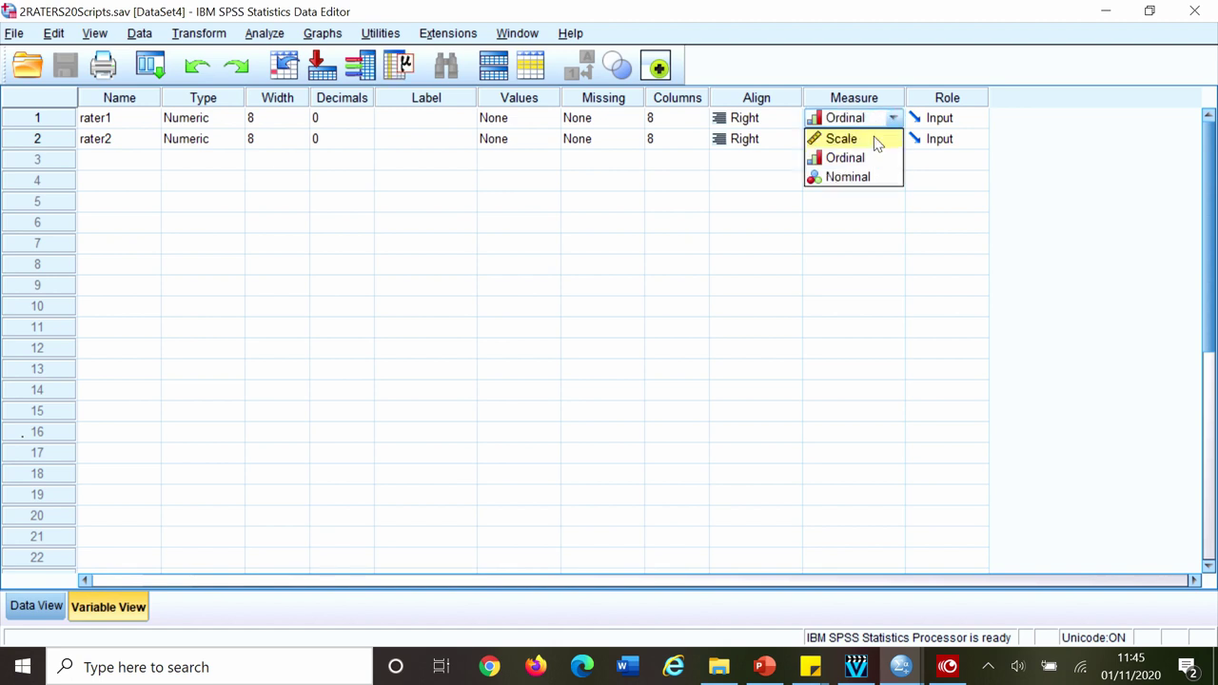
left_click(870, 157)
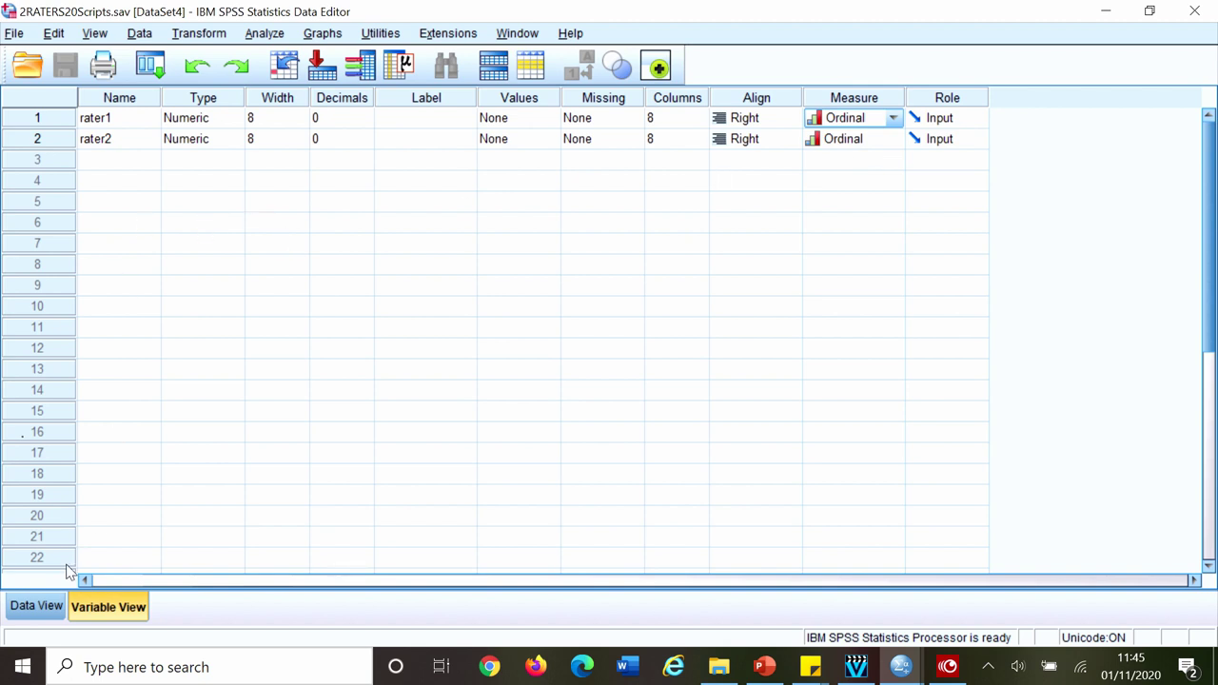
left_click(42, 605)
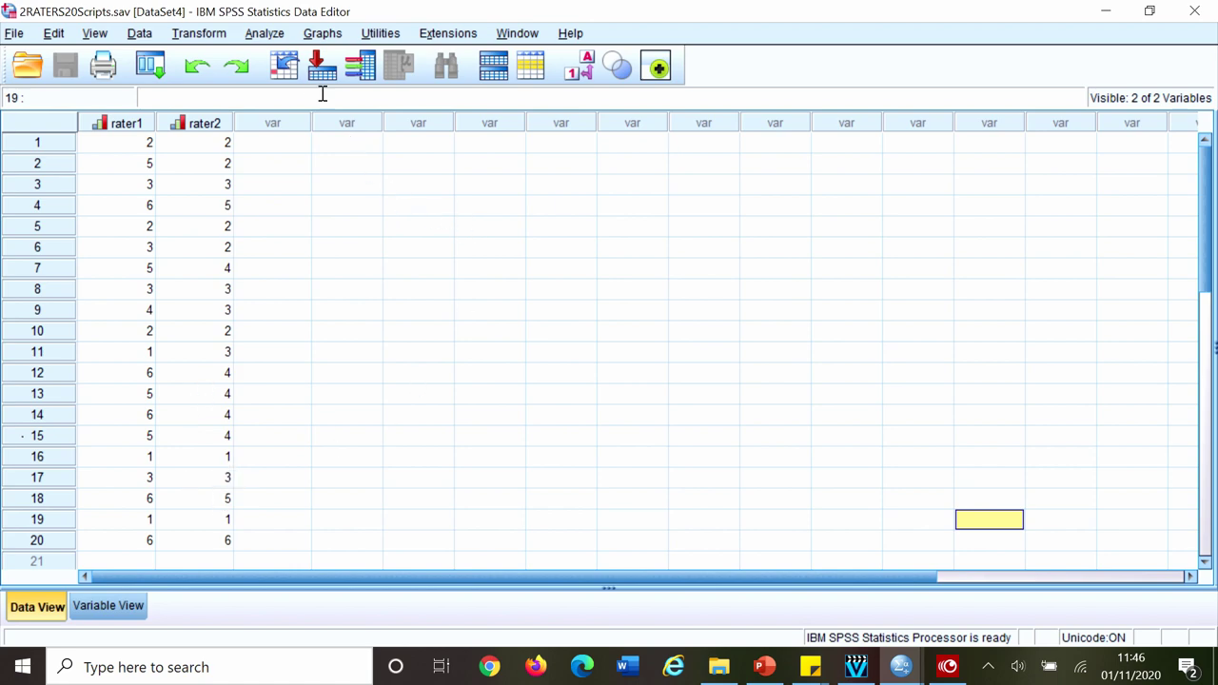
Open the bivariate correlation analysis, take rater1 and rater2 out of its variables and add both back.
left_click(266, 34)
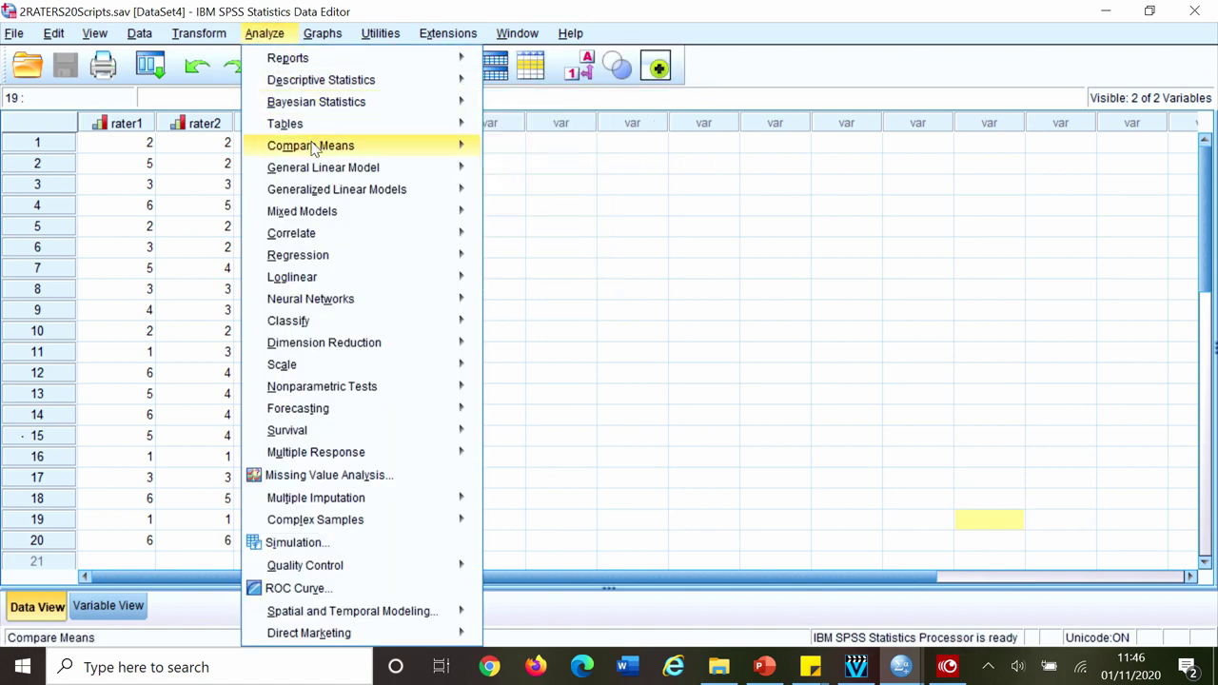
mouse_move(319, 235)
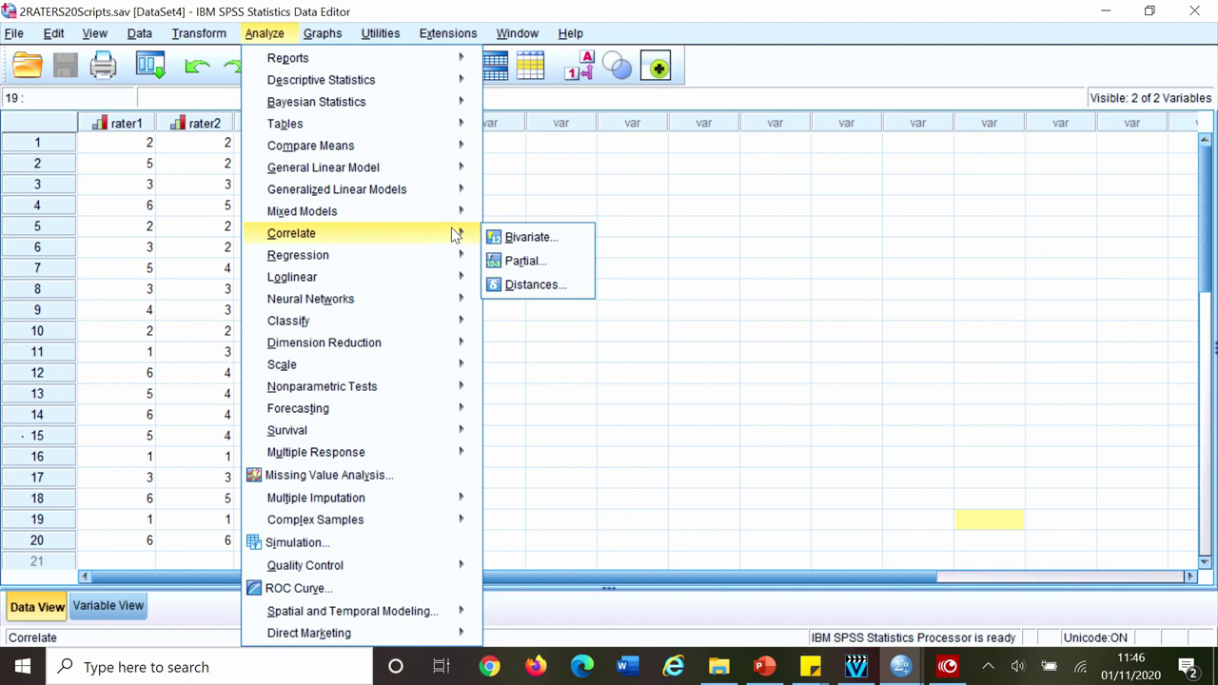
left_click(544, 243)
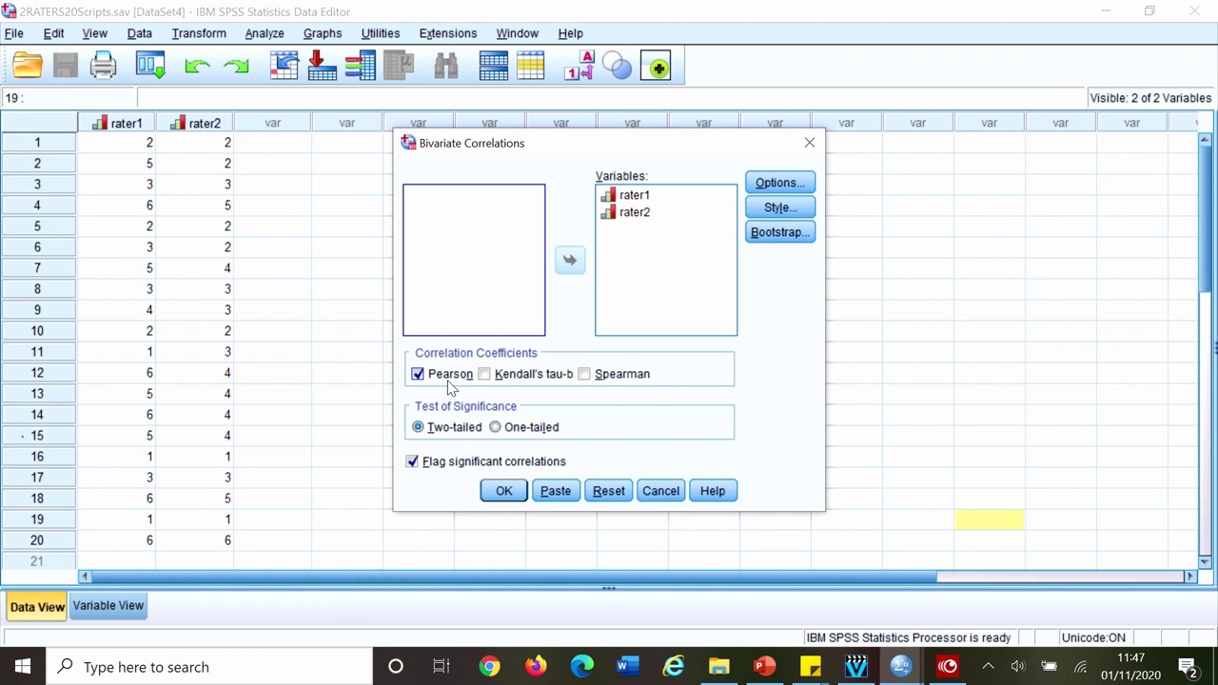
left_click(630, 195)
left_click(570, 262)
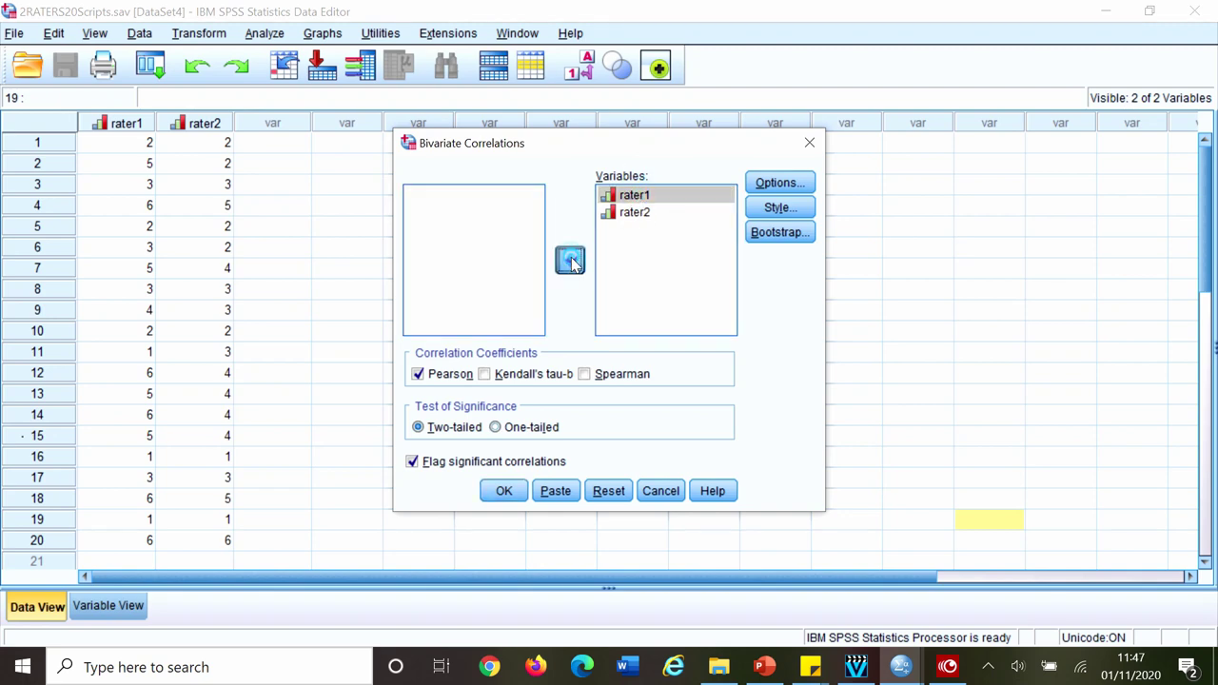
left_click(575, 263)
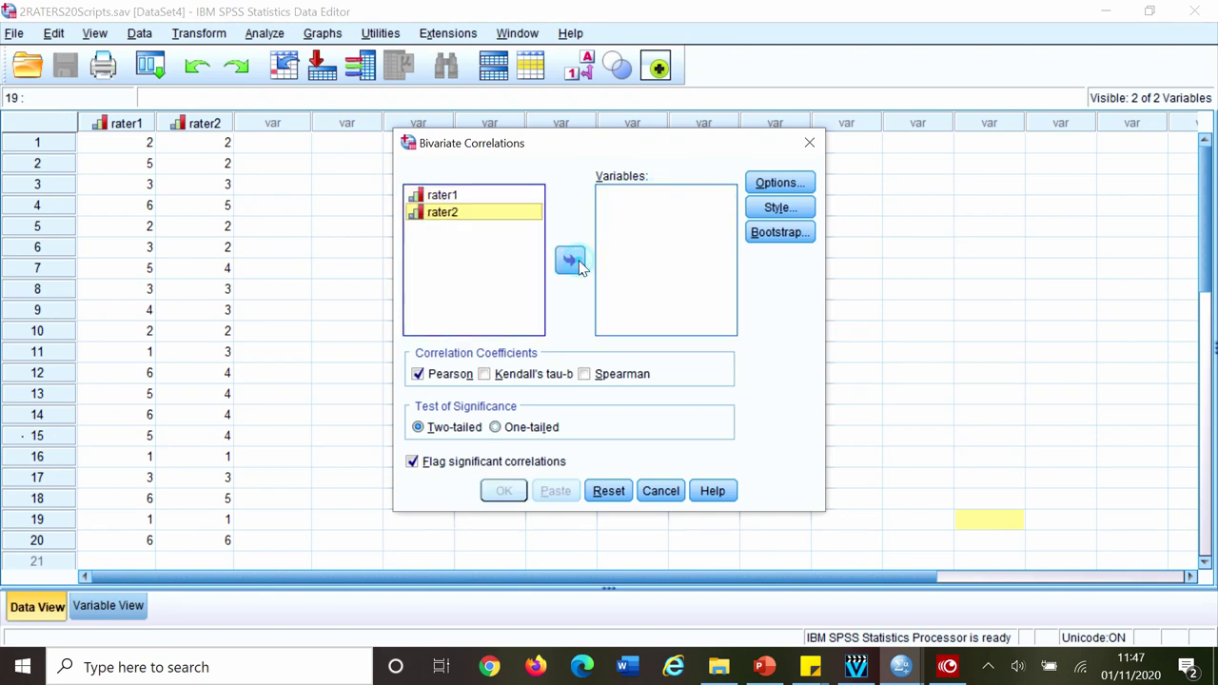
left_click(470, 195)
left_click(571, 263)
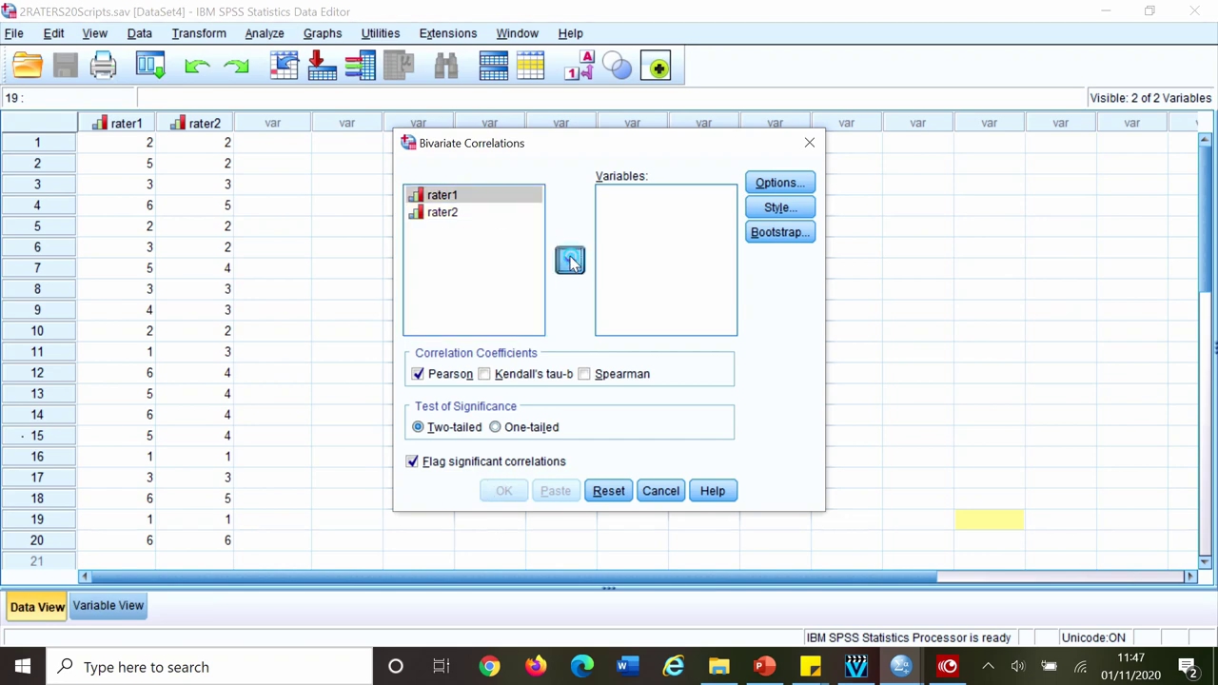
left_click(462, 196)
left_click(570, 264)
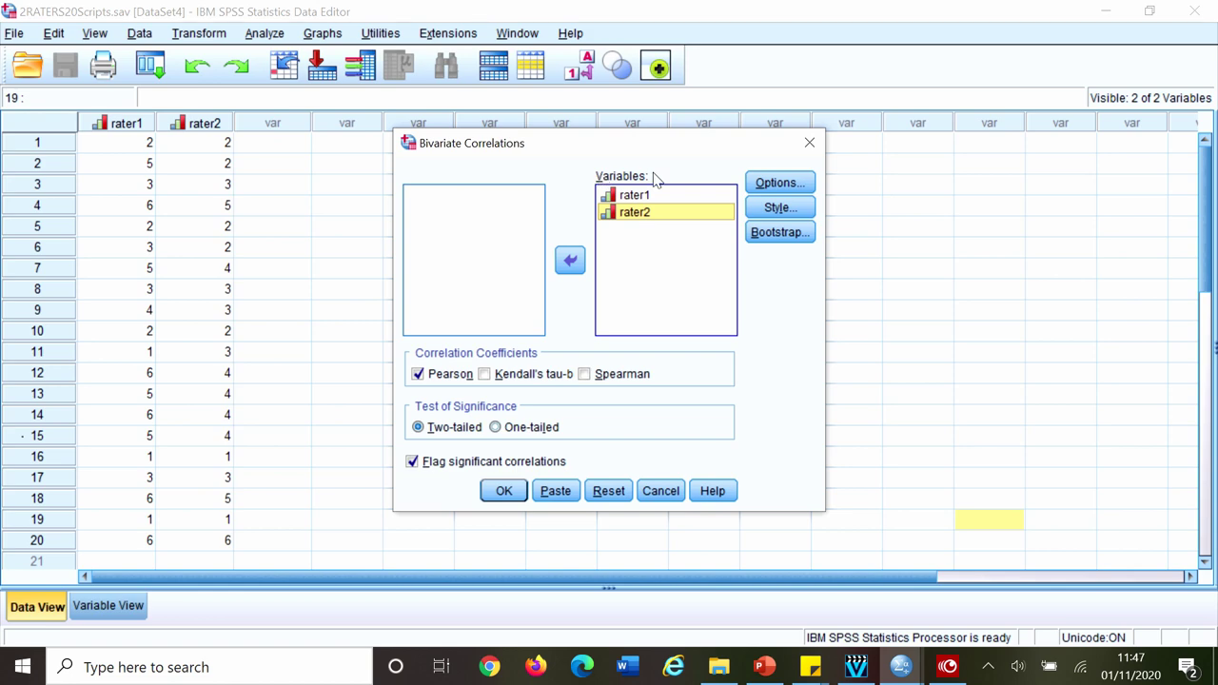
Run the two-tailed Pearson correlation of rater1 and rater2 and show the resulting output document.
left_click(504, 492)
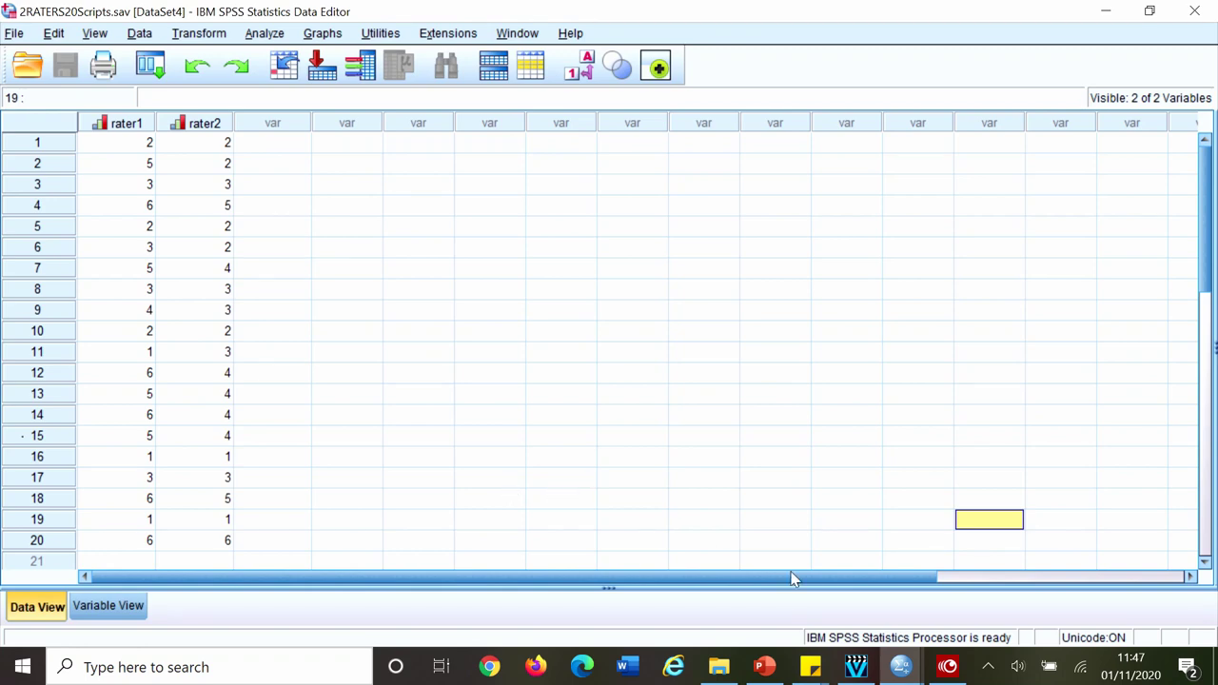
left_click(901, 669)
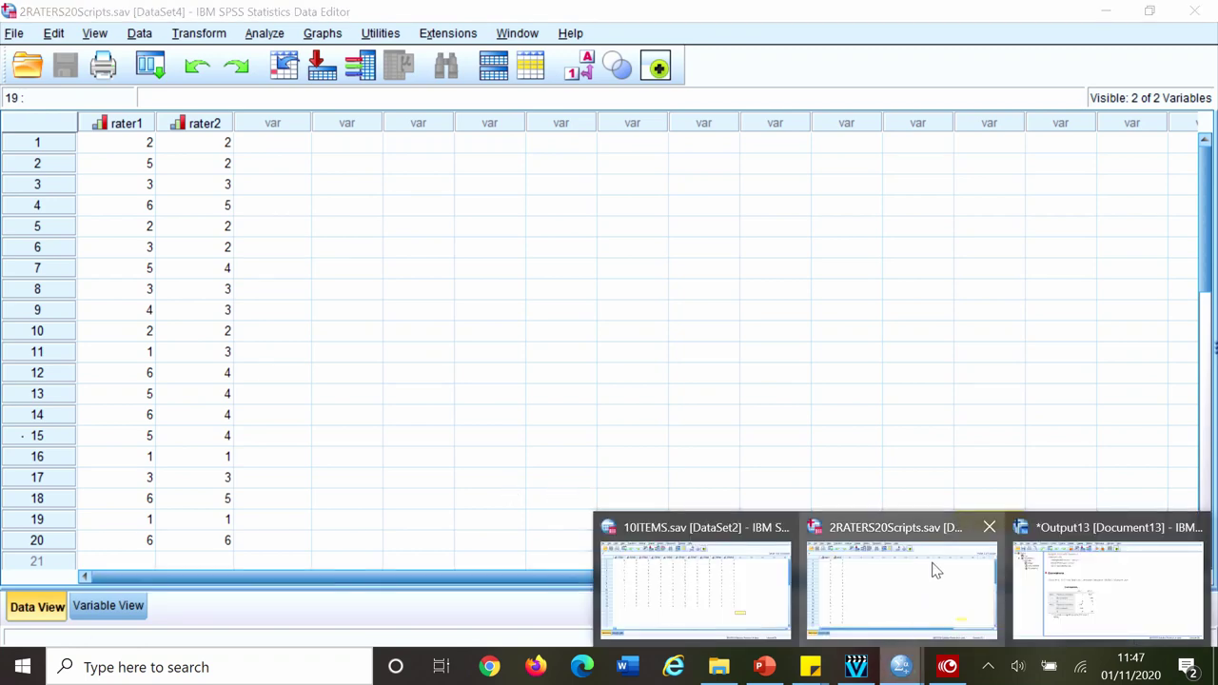
left_click(1064, 530)
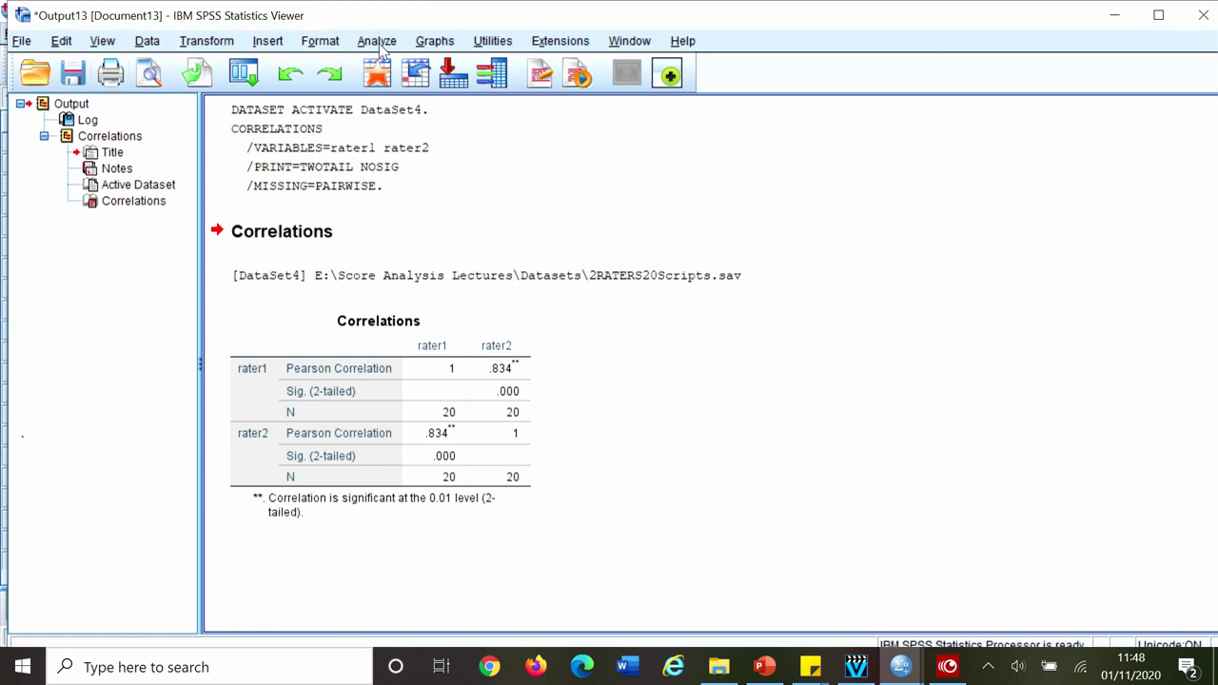
Choose Simple Scatter as the scatter/dot chart type and open its definition.
left_click(434, 43)
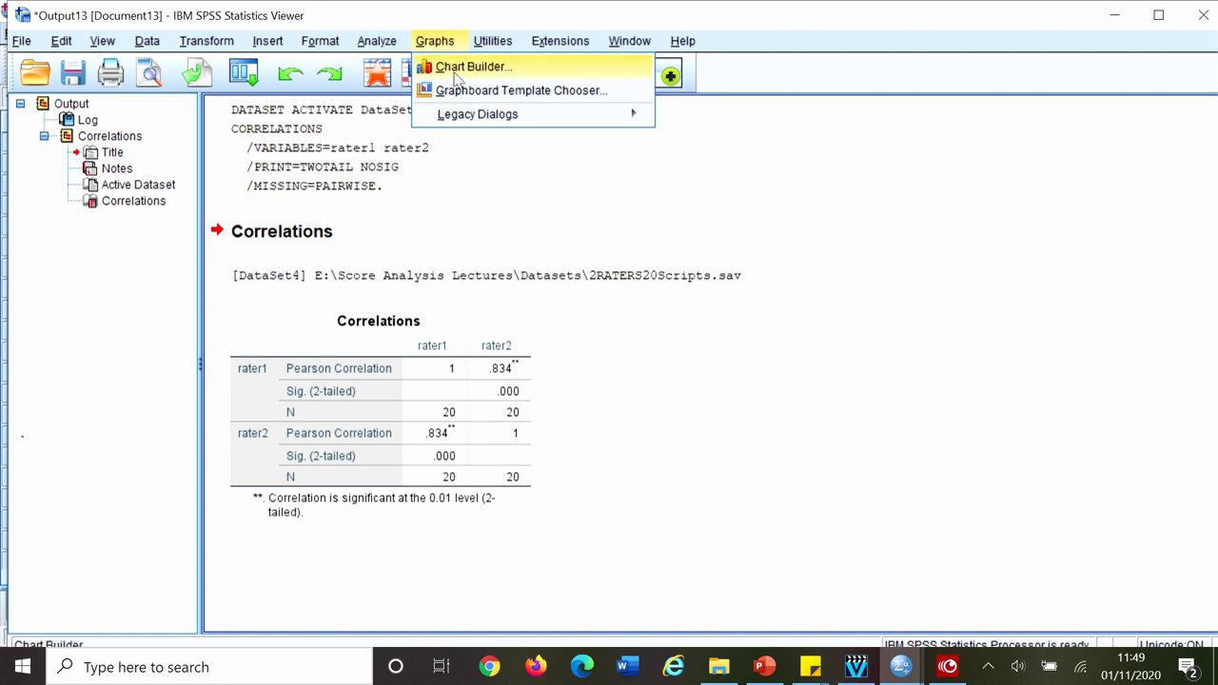
mouse_move(481, 120)
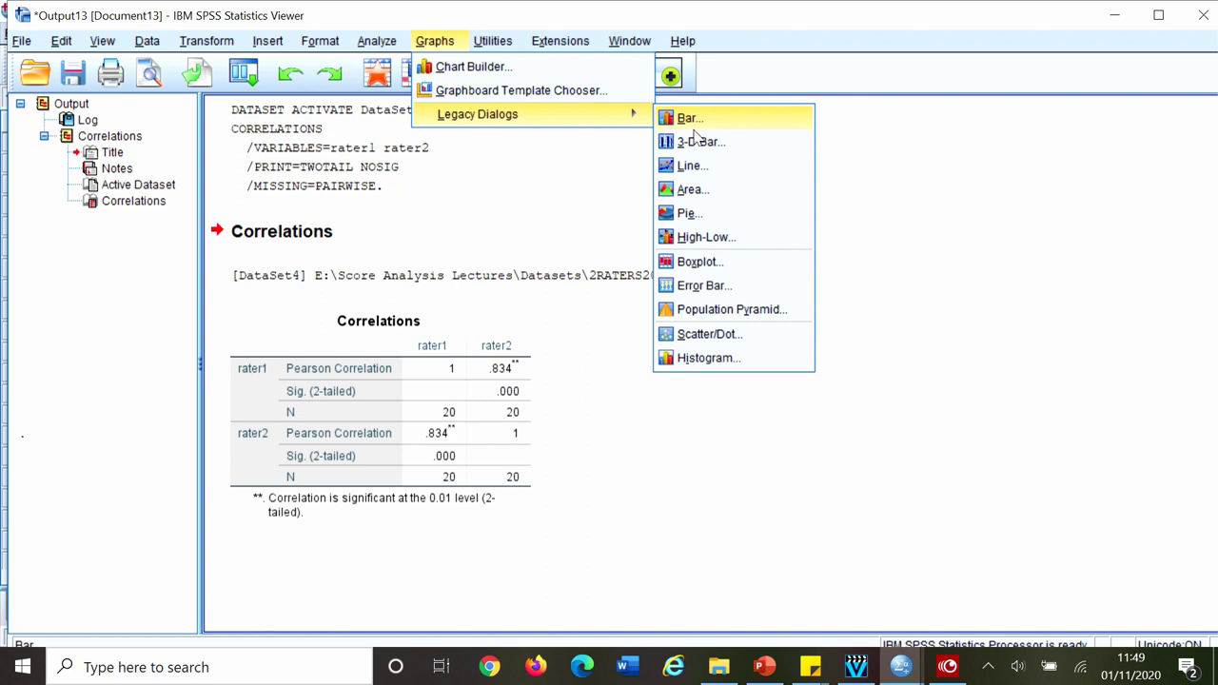
left_click(702, 339)
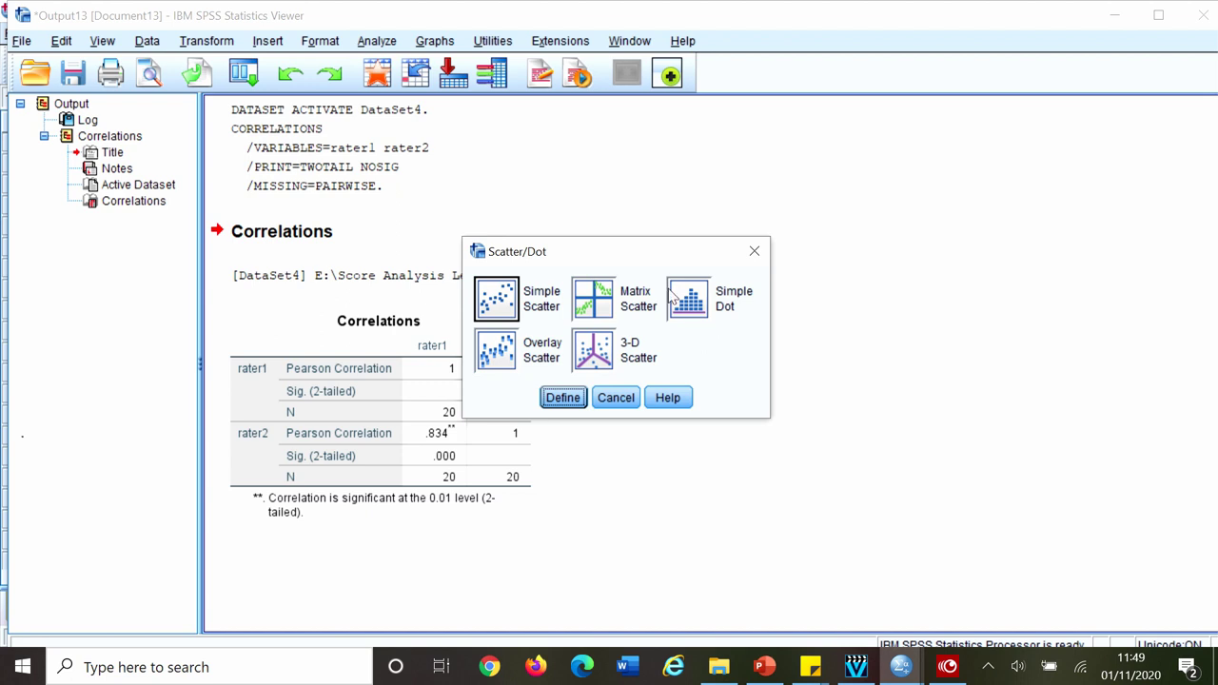
left_click_drag(645, 256, 806, 333)
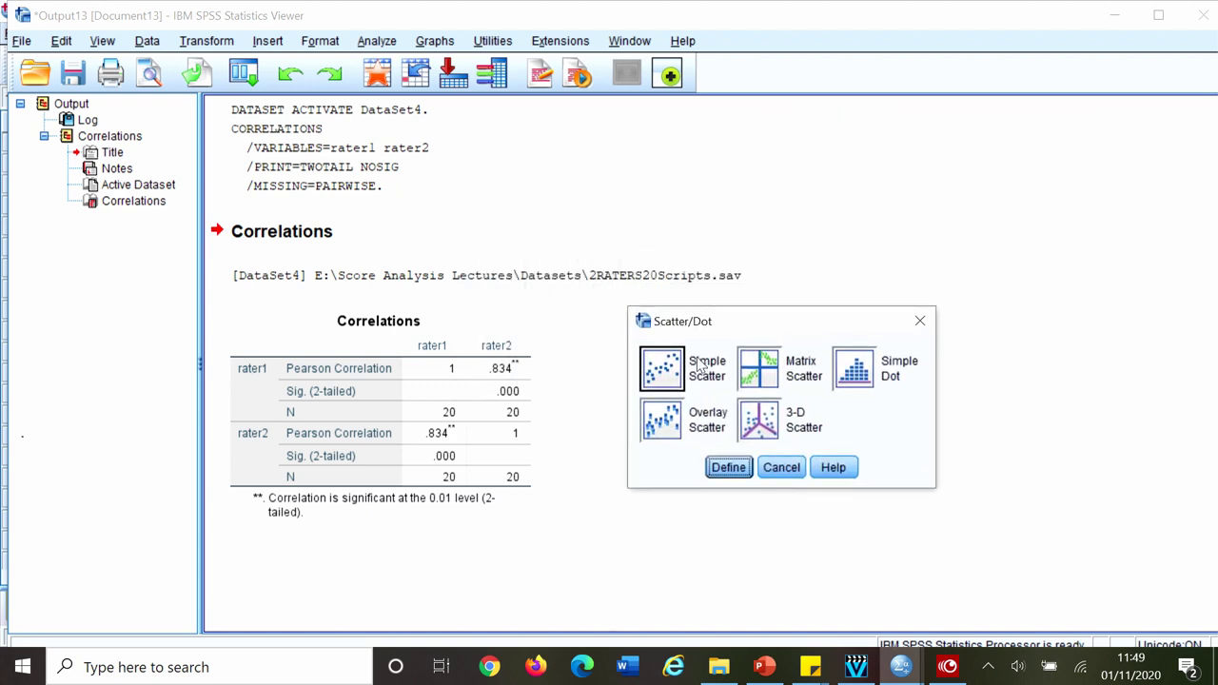
left_click(673, 378)
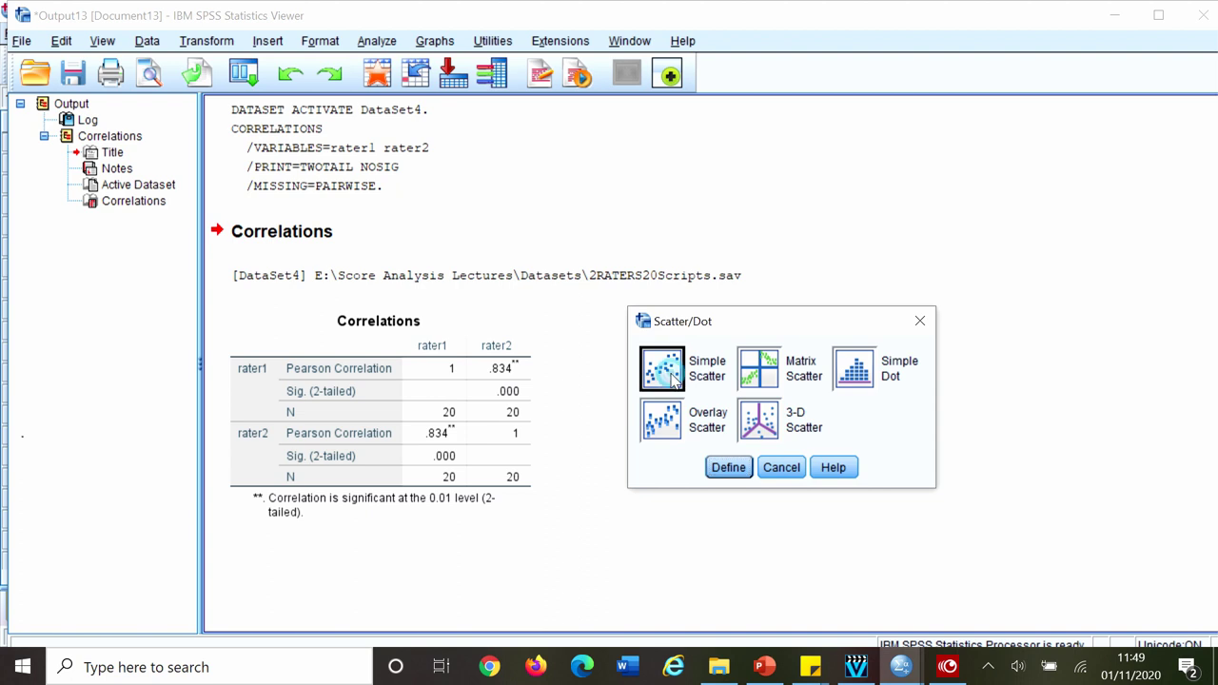
left_click(728, 468)
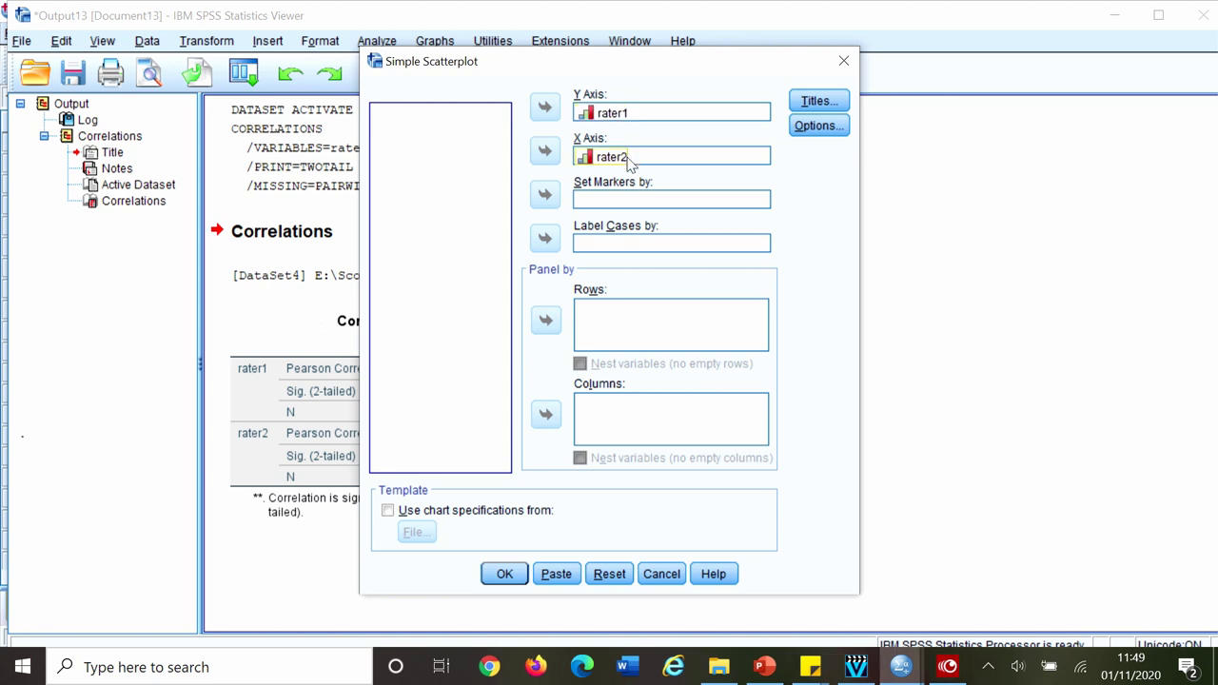
Take rater1 off the Y axis, put it back, and create the scatterplot with rater2 on the X axis.
left_click(610, 115)
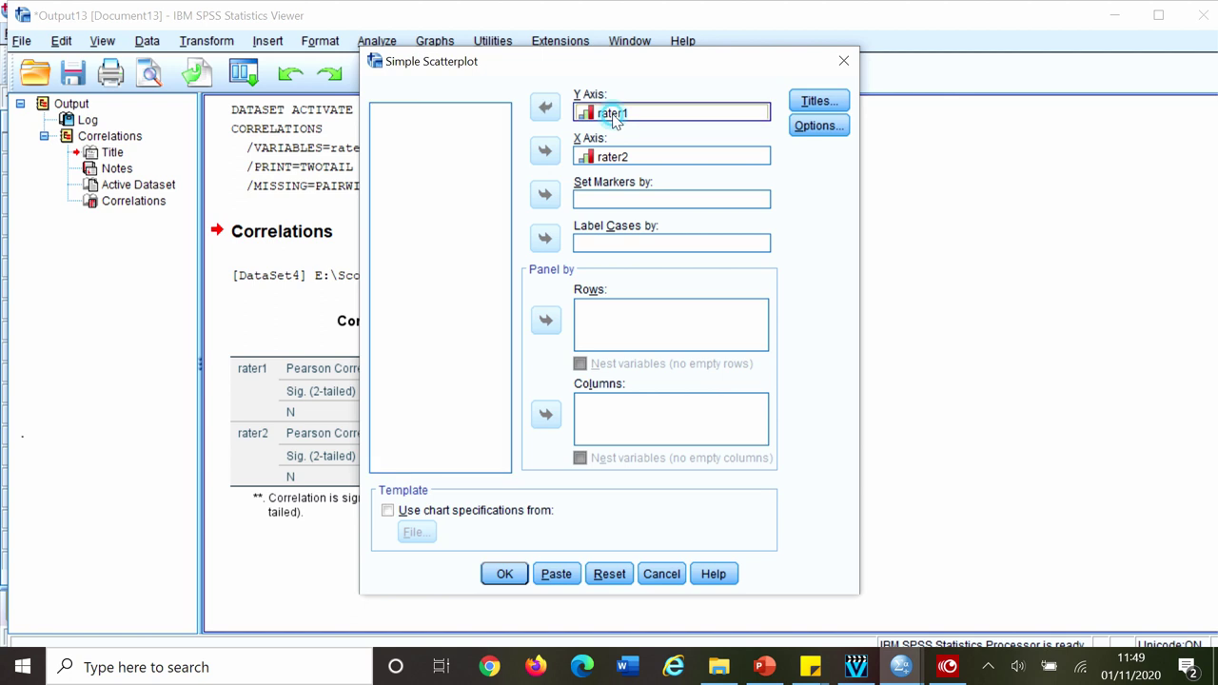
left_click(552, 110)
left_click(545, 111)
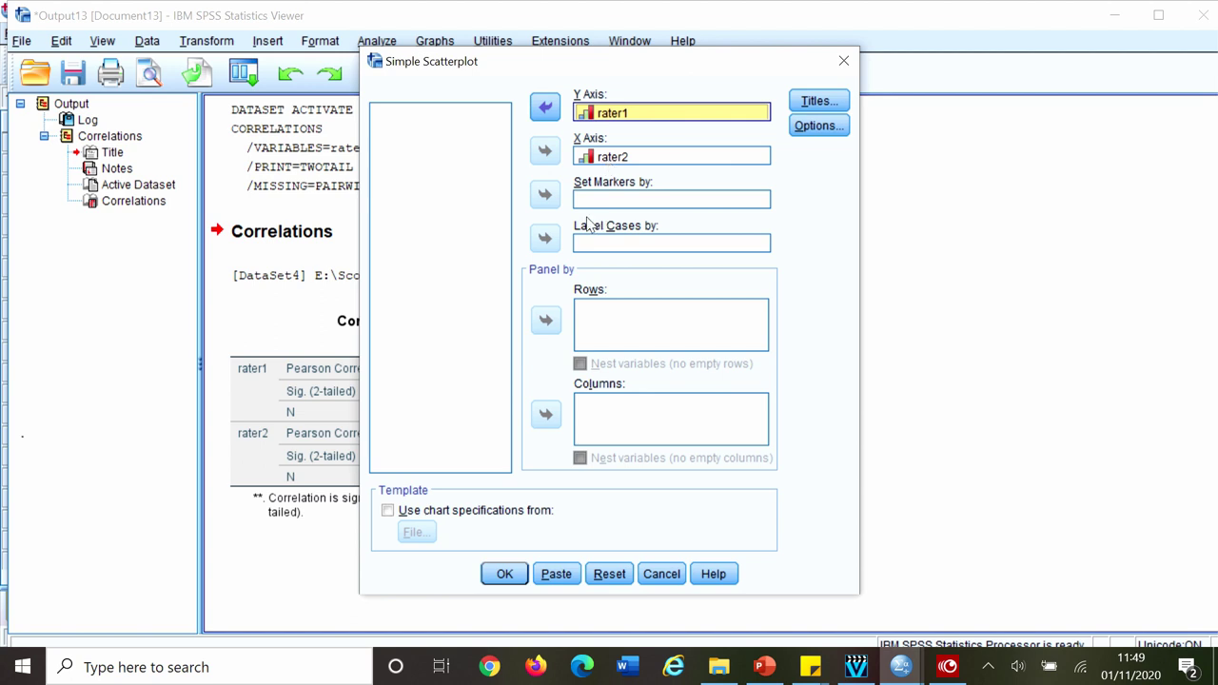
left_click(504, 576)
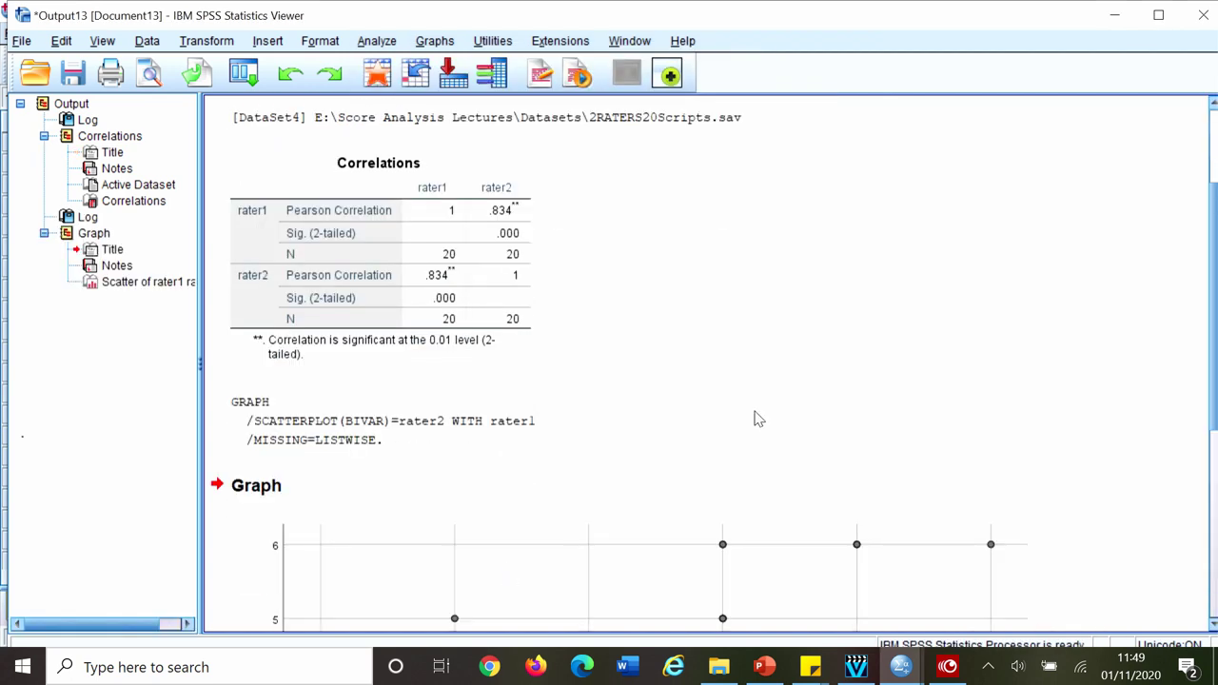
Add a linear fit line with its label attached to the rater1 and rater2 scatterplot in the Chart Editor, and return to the output.
left_click(1204, 236)
left_click_drag(1204, 255, 1170, 408)
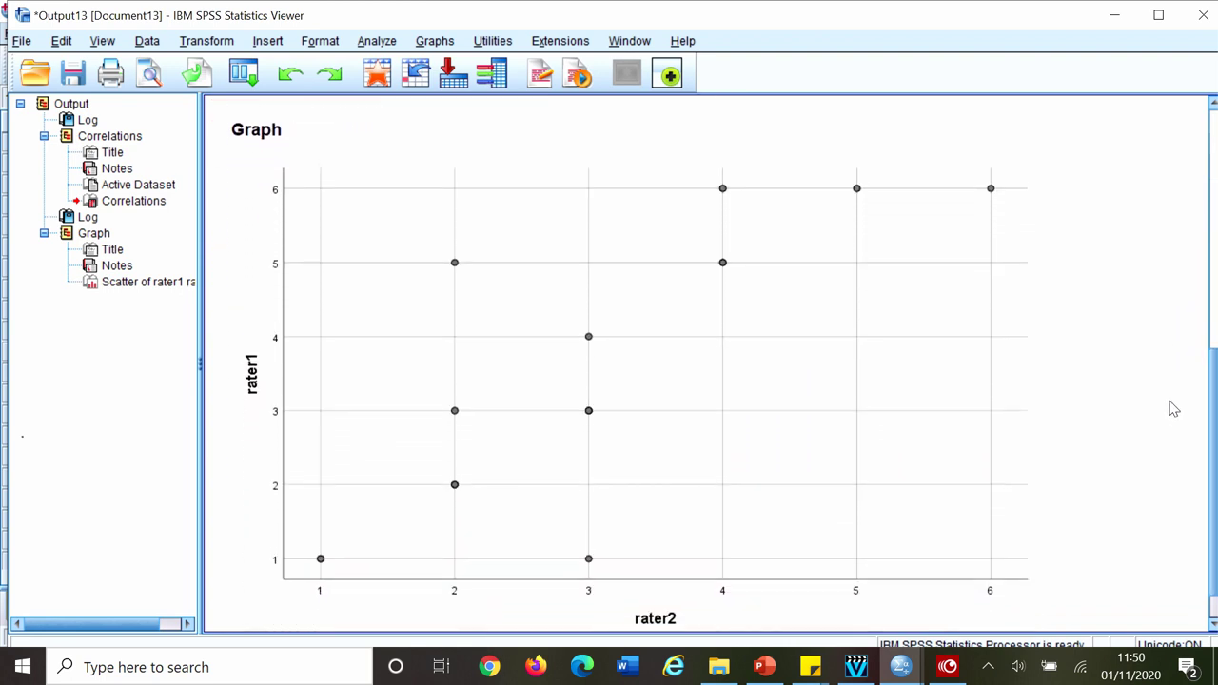
left_click(304, 221)
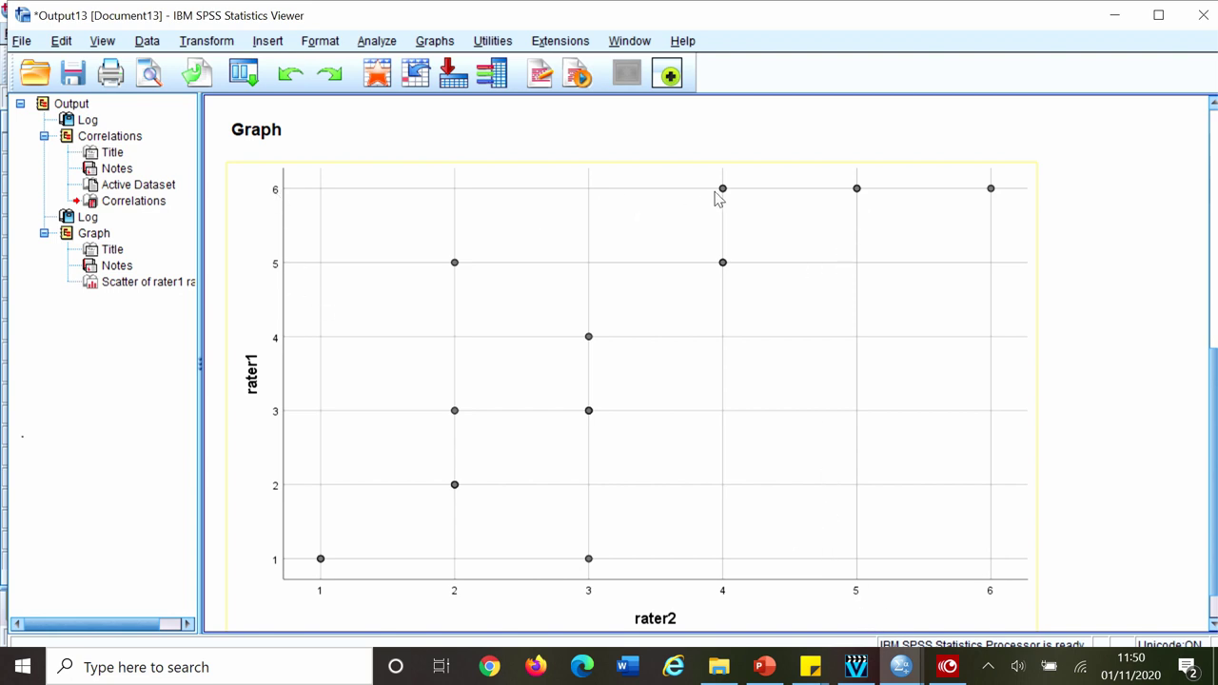
left_click(1102, 299)
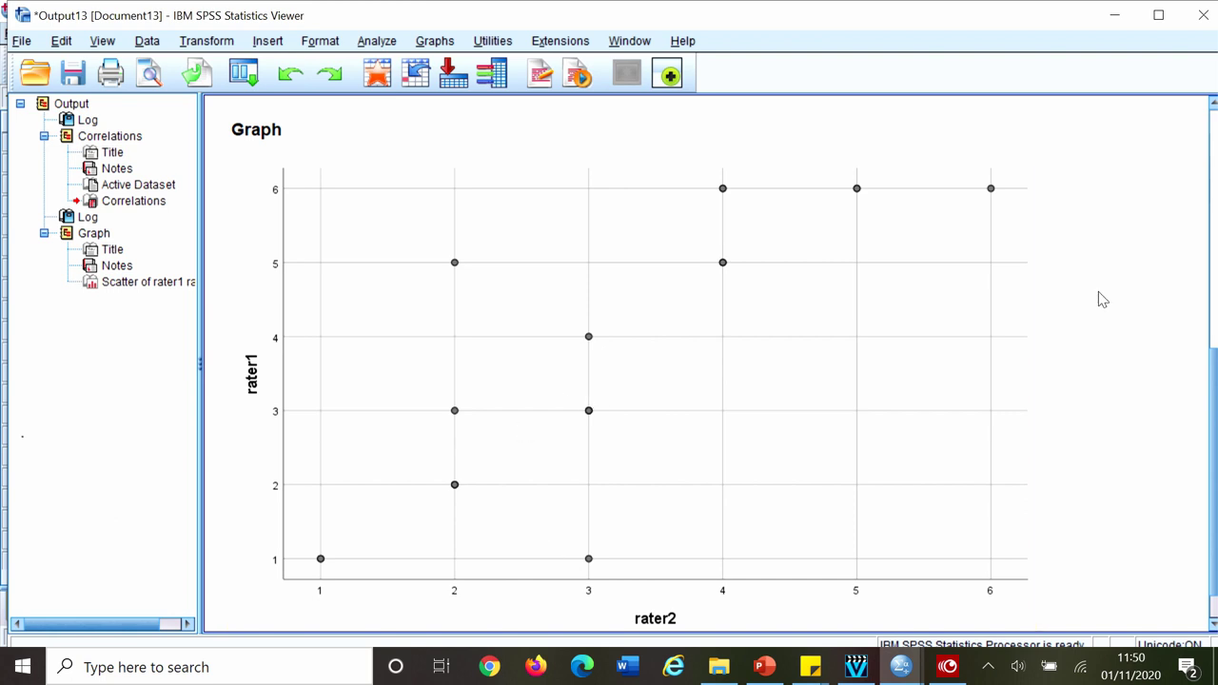
left_click(633, 406)
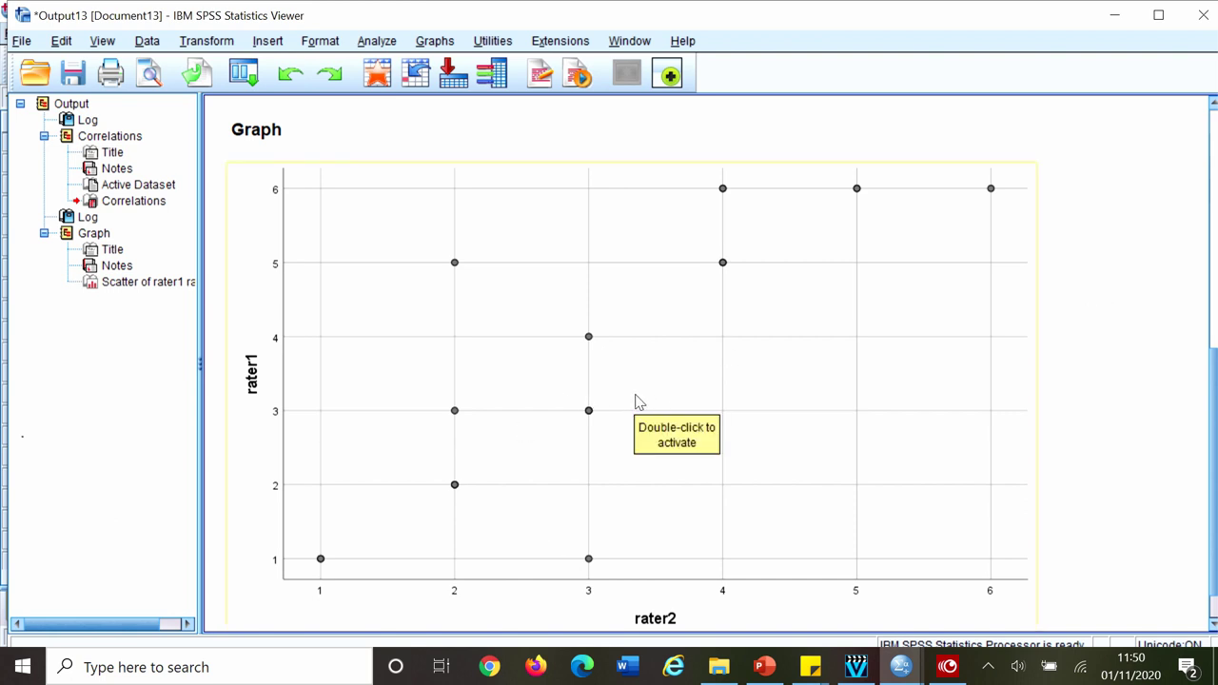
double_click(637, 401)
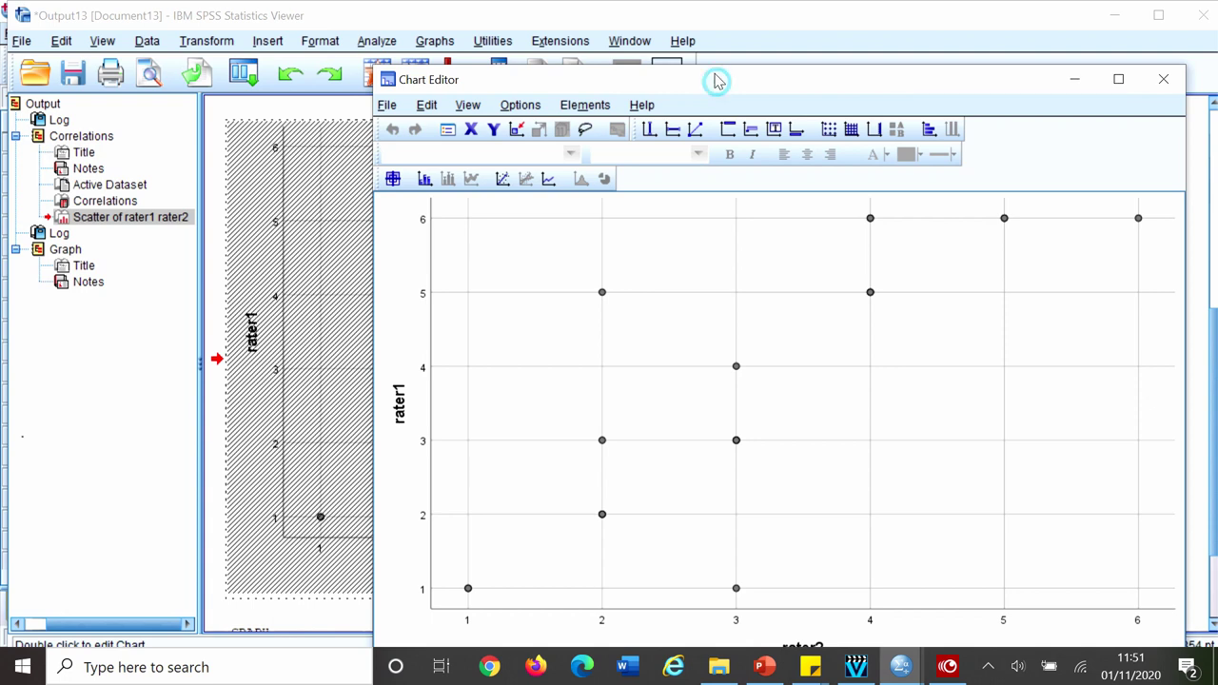
left_click_drag(717, 90, 709, 60)
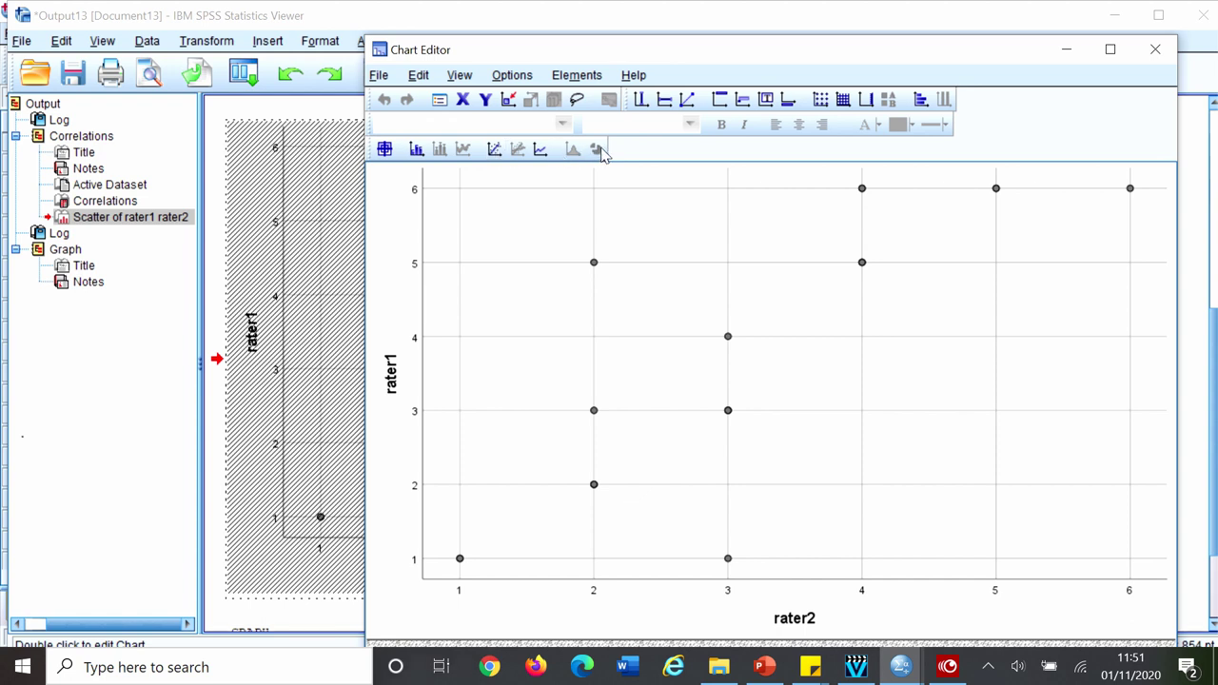
left_click(494, 150)
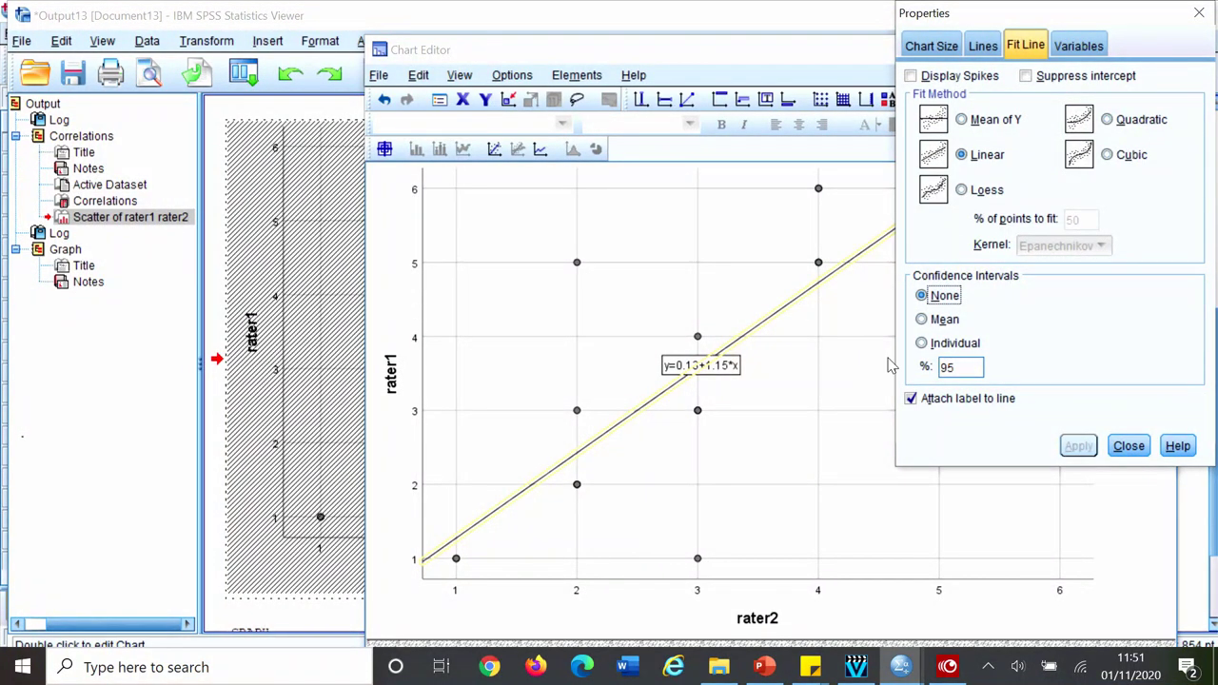
left_click(1127, 447)
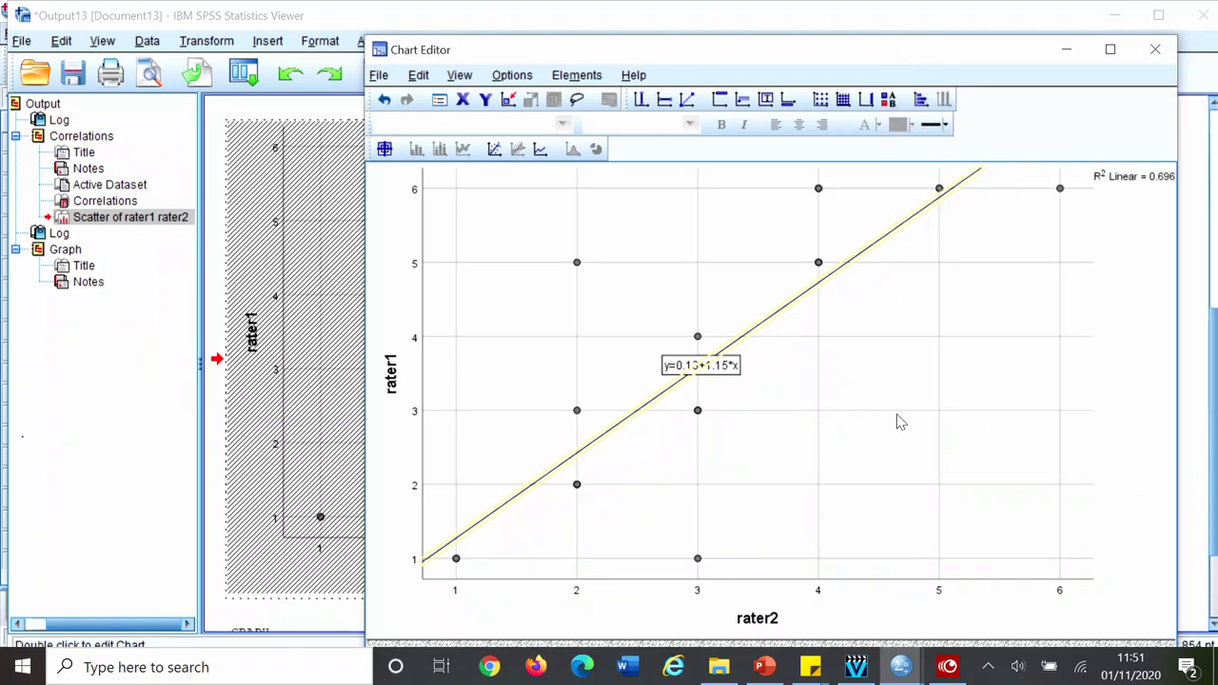
left_click(1155, 49)
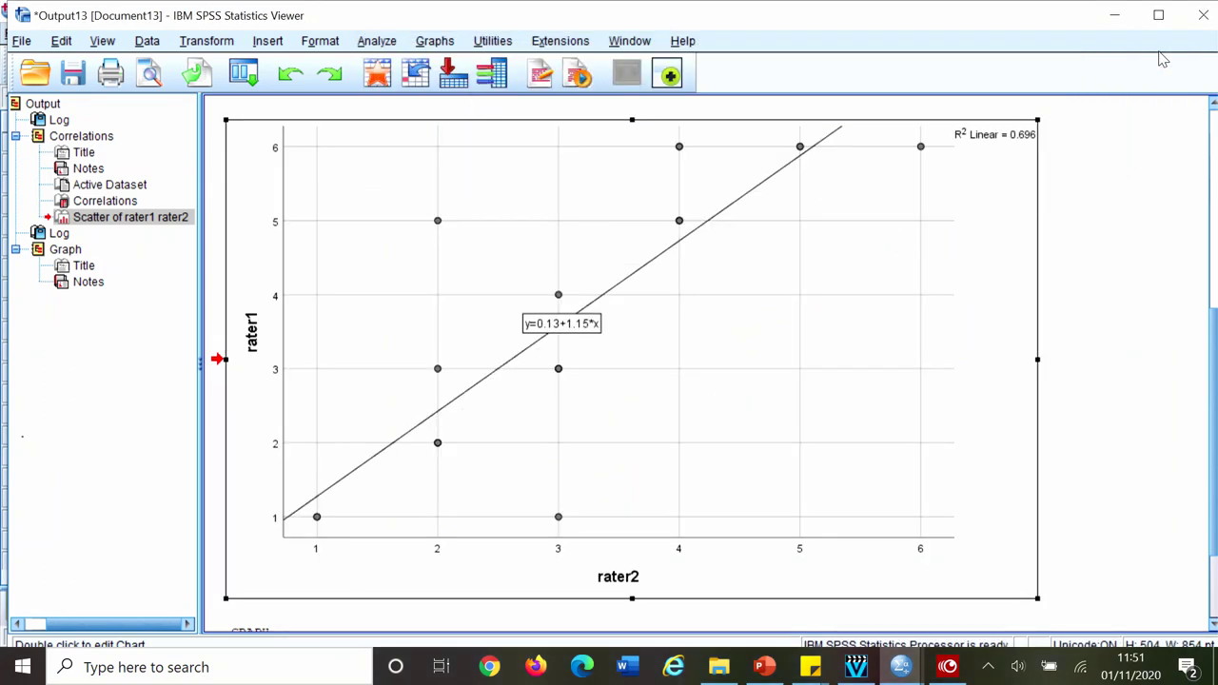